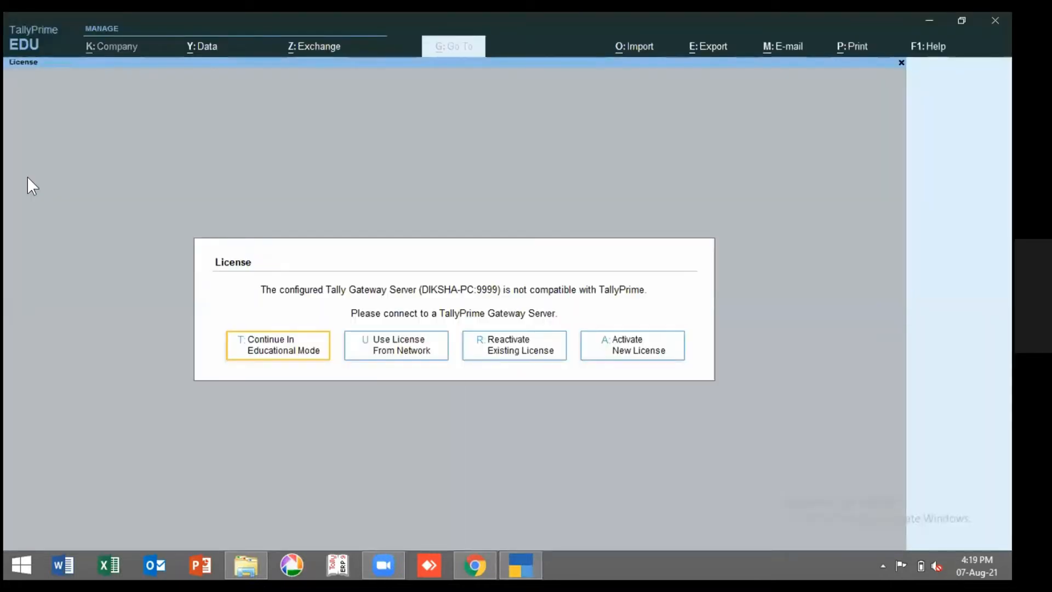
Continue in Educational Mode and choose to specify a path for selecting the company.
key(t)
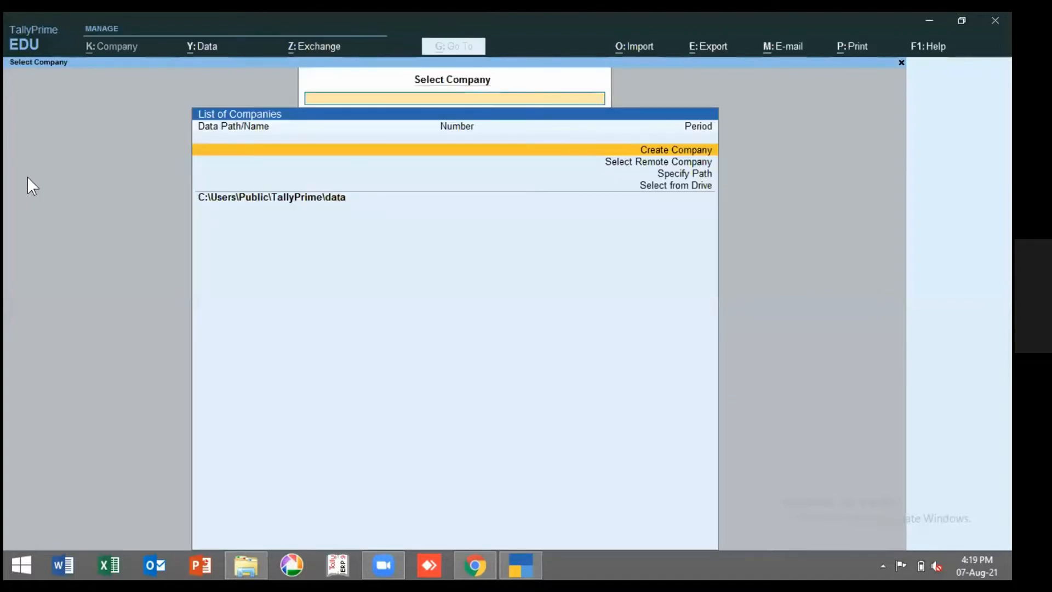
key(Down)
key(Down)
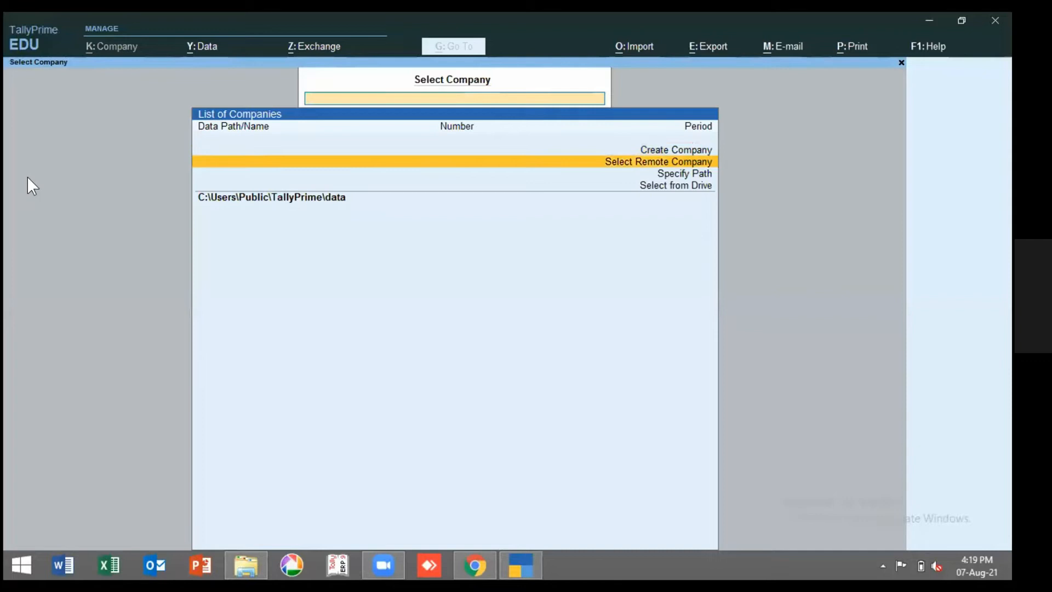
key(Return)
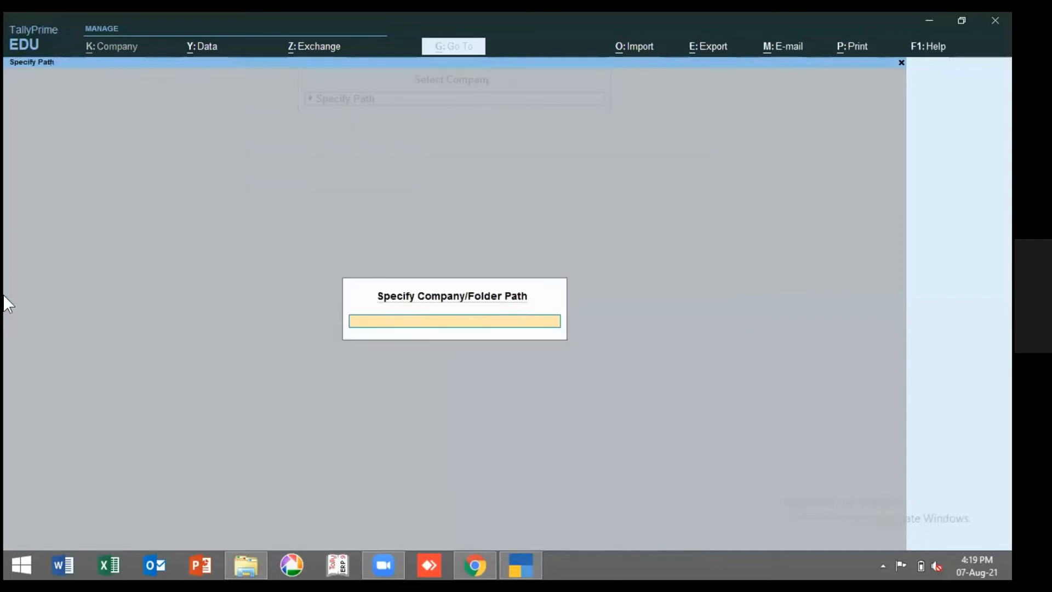
Copy the folder path D:\Documents\Desktop\raj laxmi tcp from File Explorer and load the company SHAH EBNTERPRISES from that location in TallyPrime.
click(245, 575)
click(354, 125)
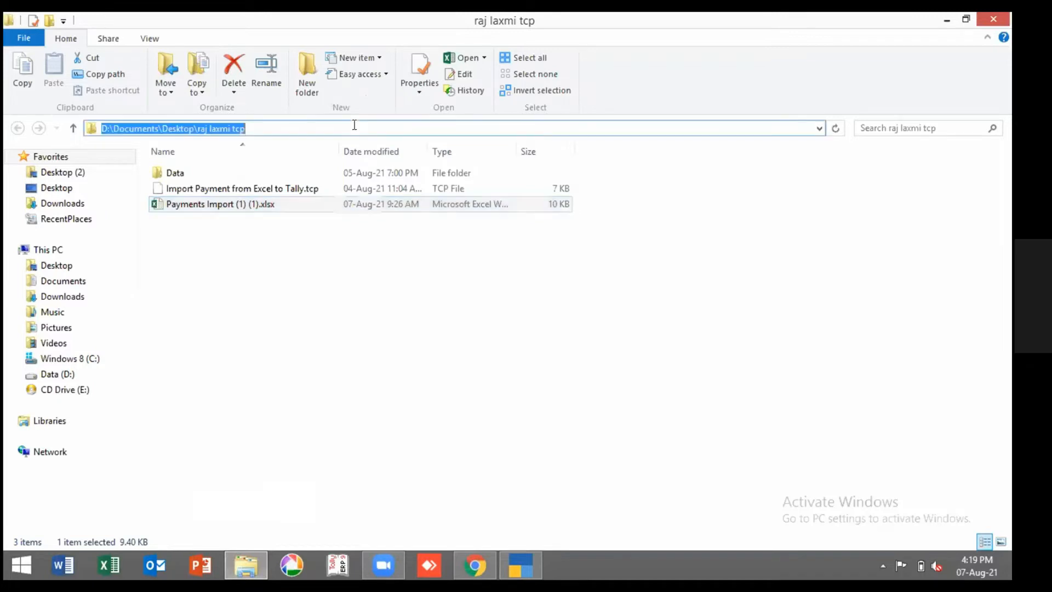
key(ctrl+c)
key(alt+Tab)
key(ctrl+v)
key(Return)
key(Return)
key(Return)
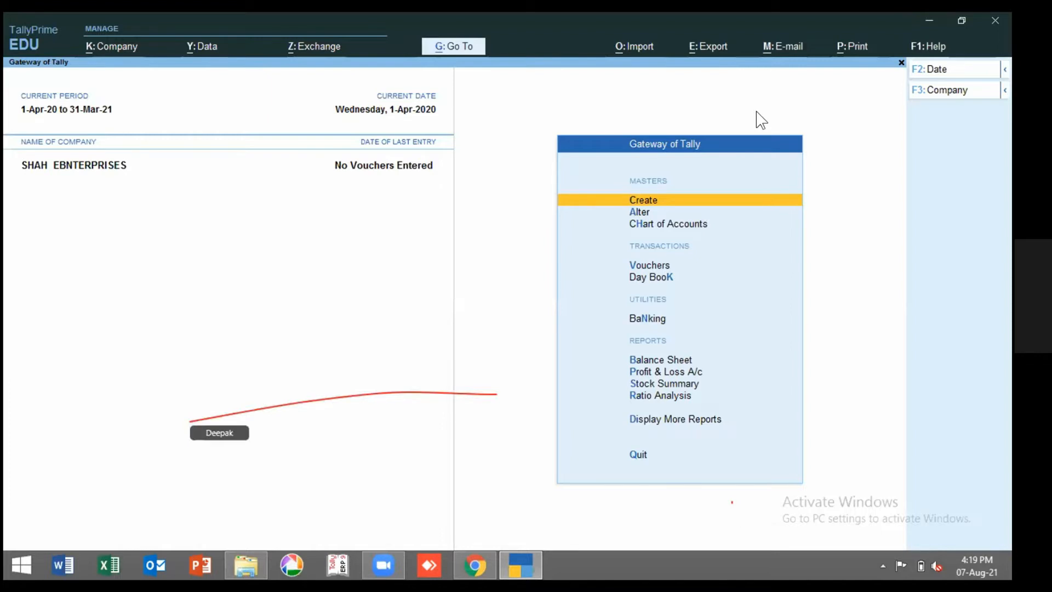
Open the TDLs & AddOns management screen for the loaded company.
key(F1)
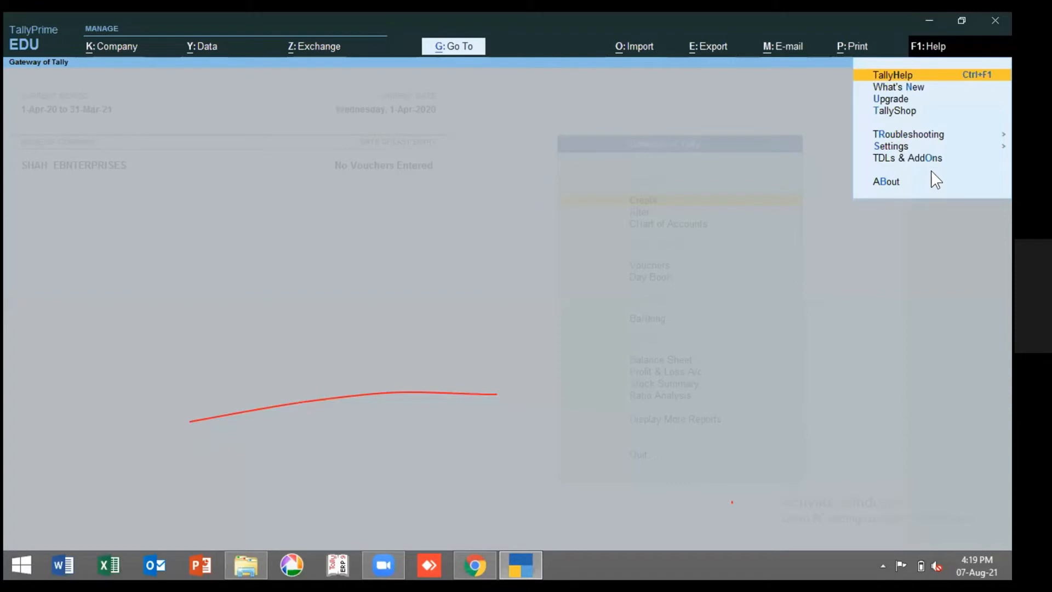
key(Down)
key(Down)
key(Down)
key(Down)
key(Down)
key(Down)
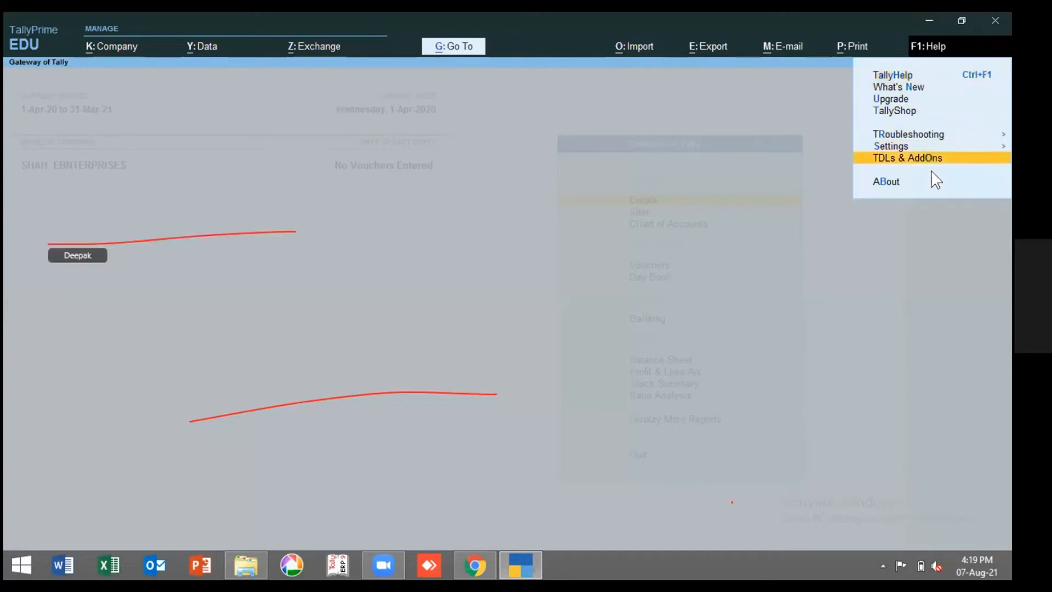
key(Return)
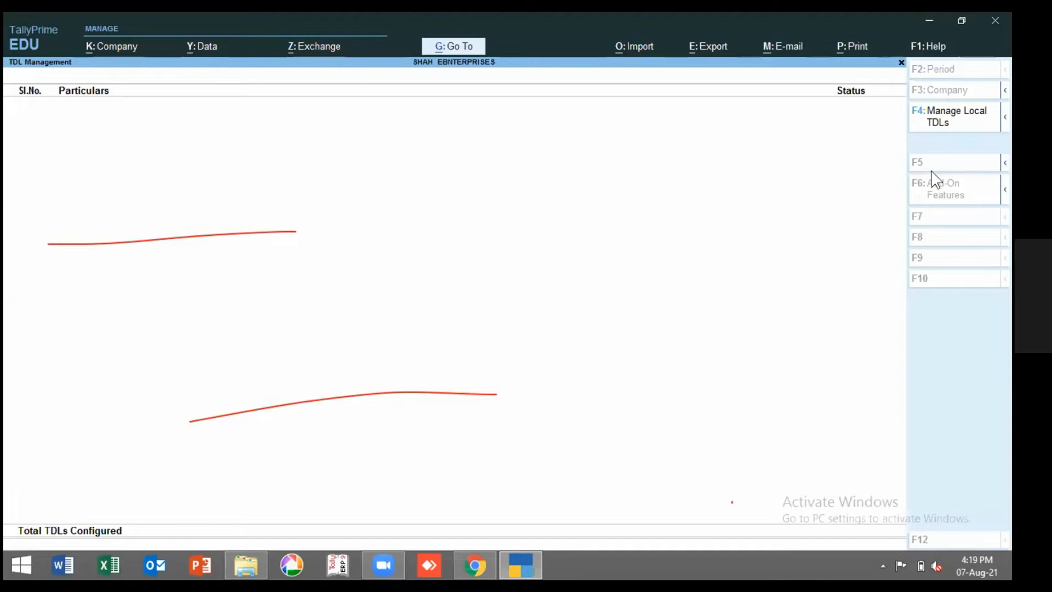
Open the local TDL configuration and set Load selected TDL files on startup to Yes.
key(F4)
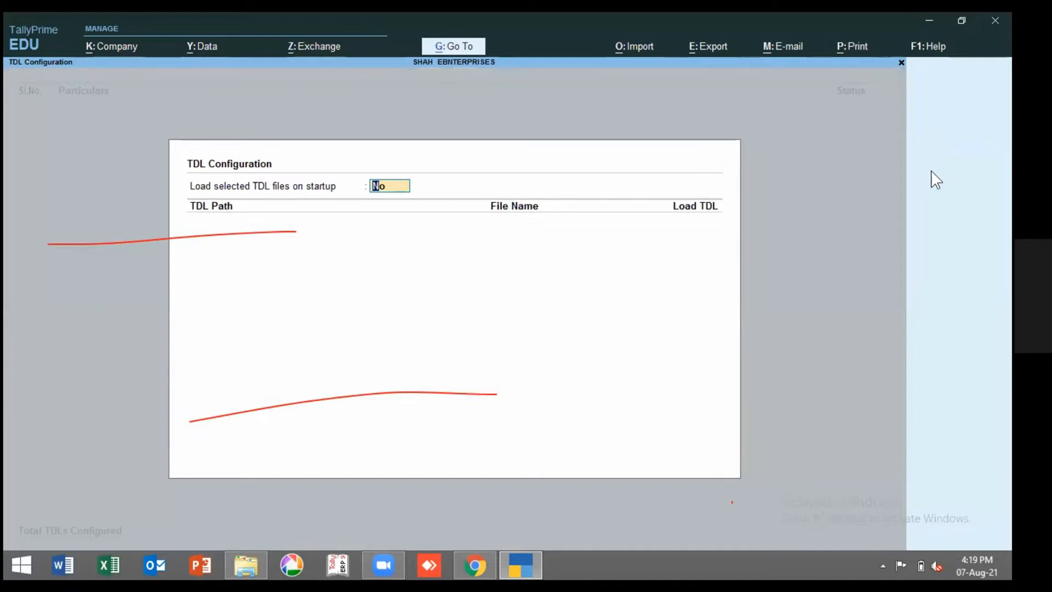
text(y)
key(Return)
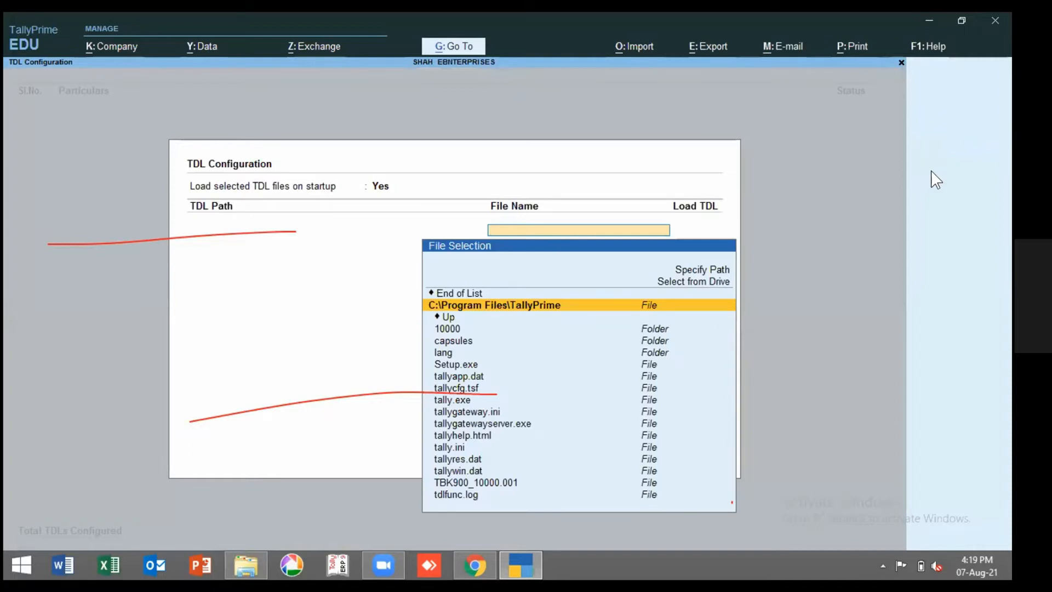
Set the TDL path to D:\Documents\Desktop\raj laxmi tcp, taking the folder path from File Explorer.
click(249, 571)
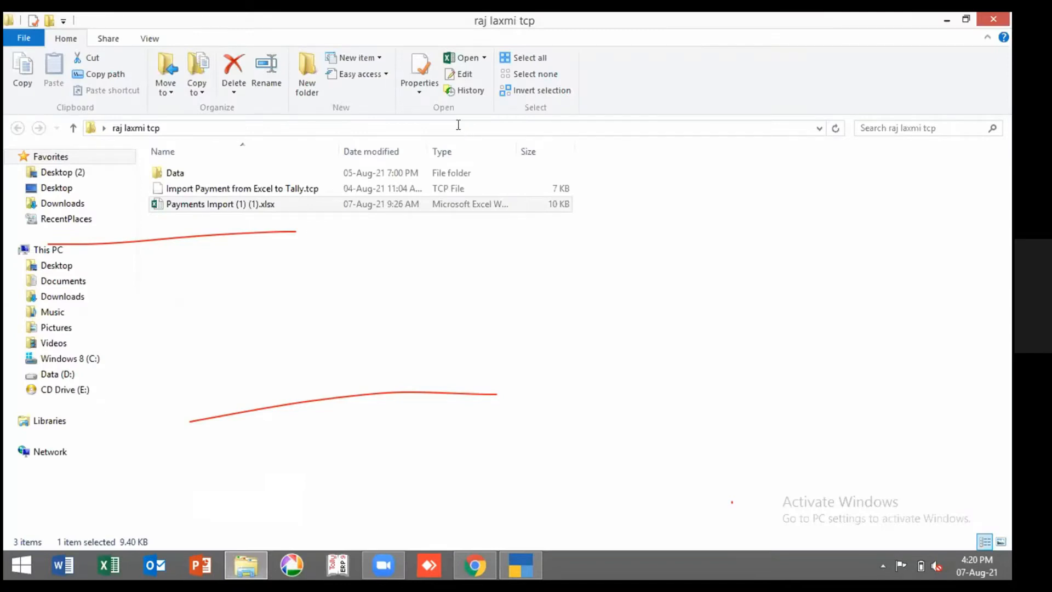
click(458, 125)
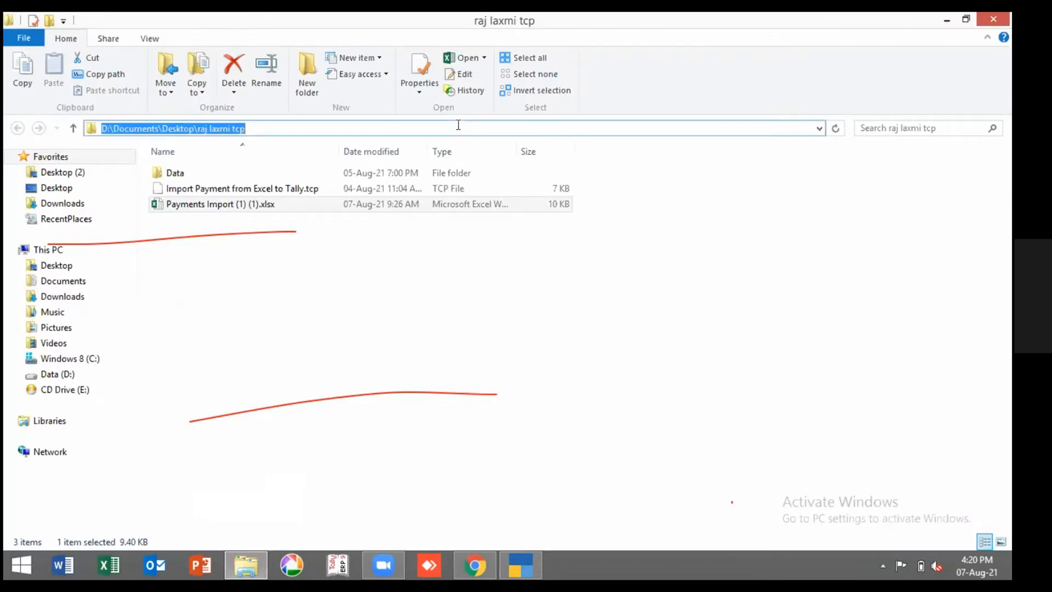
key(alt+Tab)
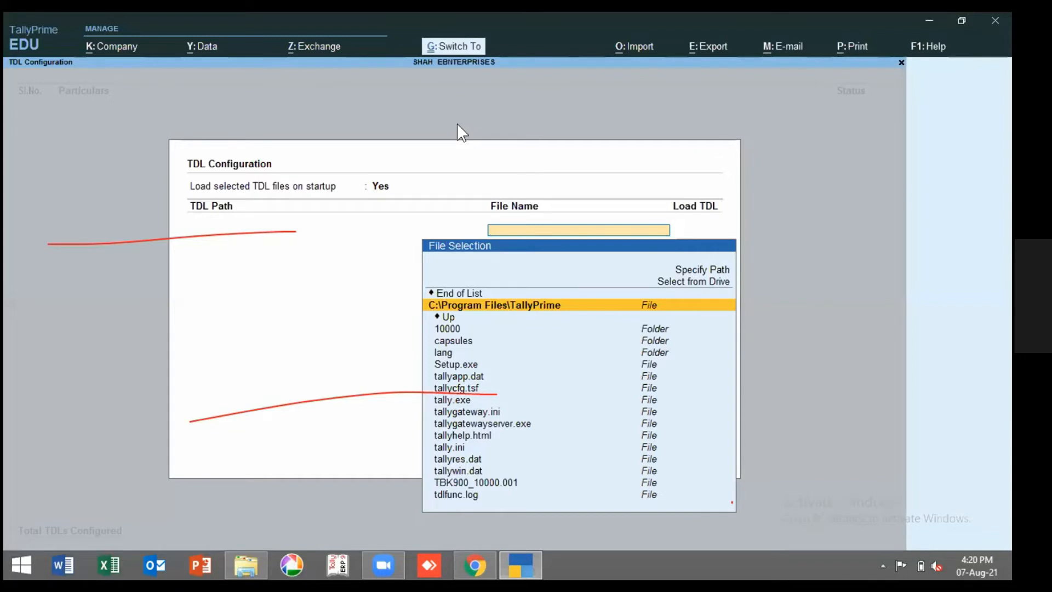
key(ctrl+alt+v)
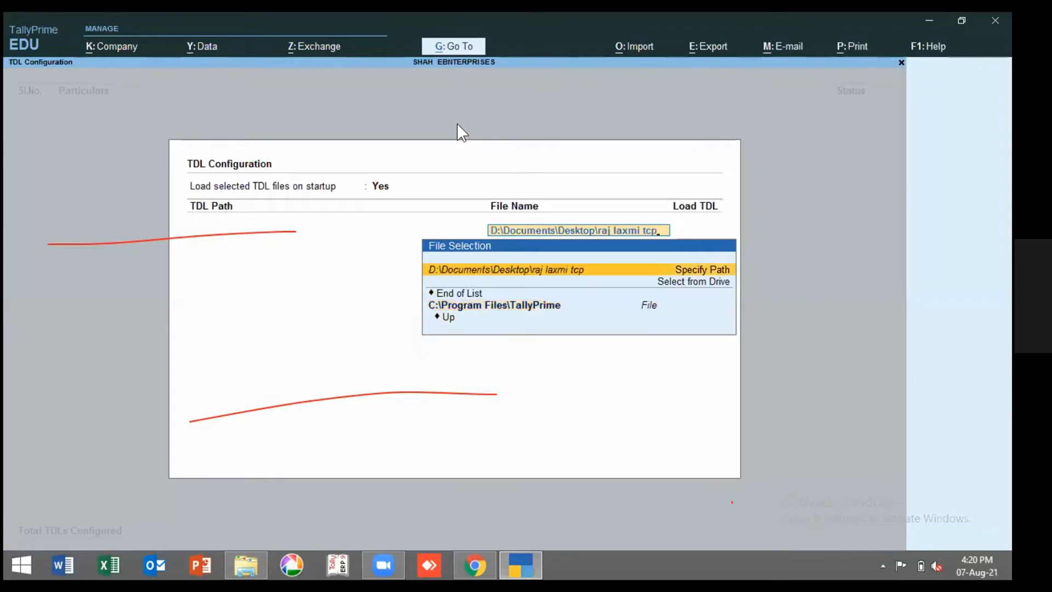
key(Return)
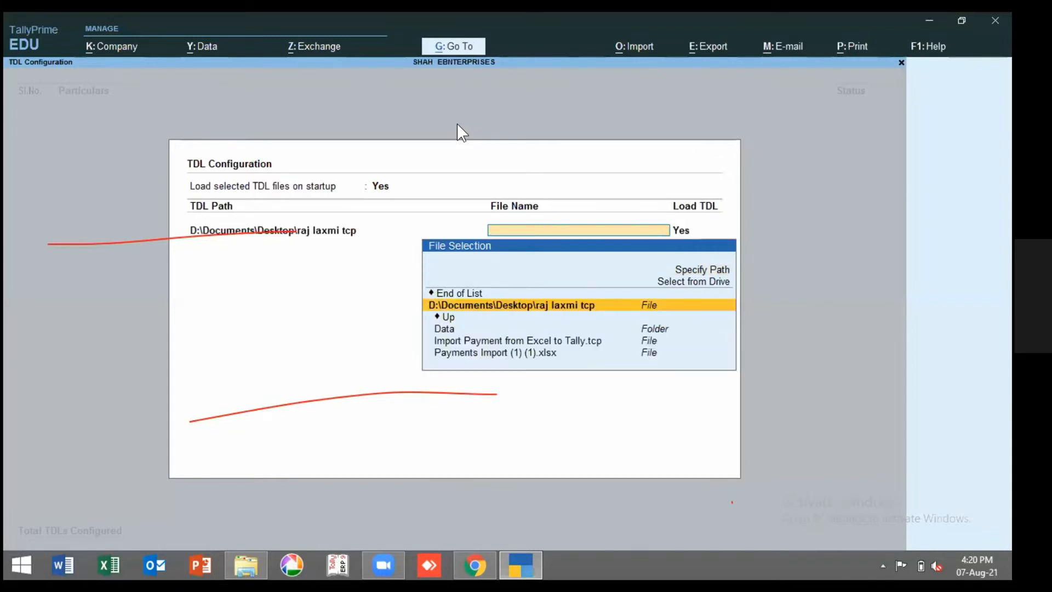
Choose Import Payment from Excel to Tally.tcp as the TDL file with Load TDL at Yes, and accept the configuration.
key(Down)
key(Down)
key(Down)
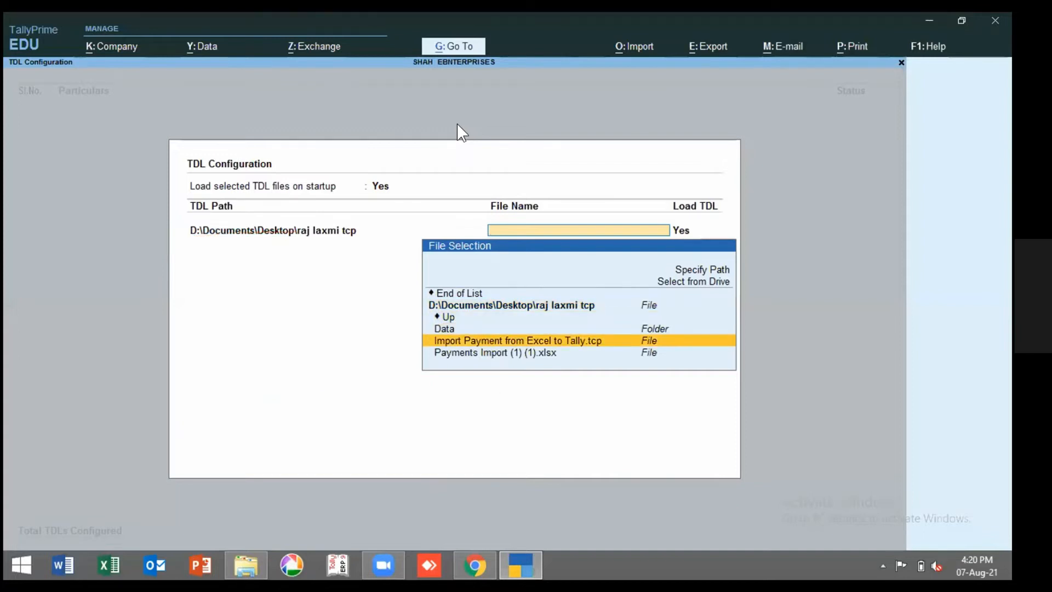
key(Return)
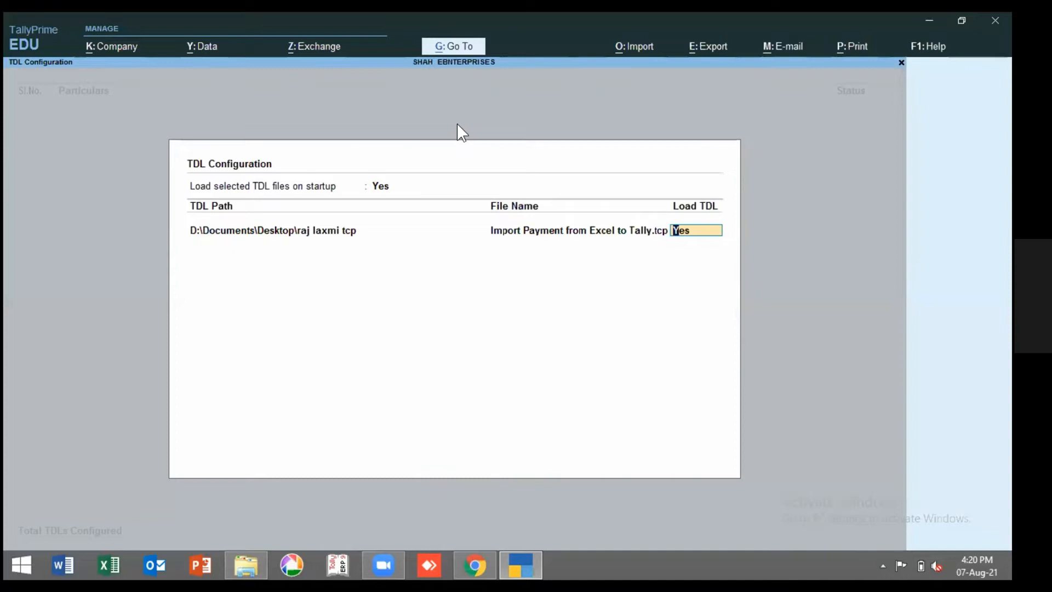
key(Return)
key(Return)
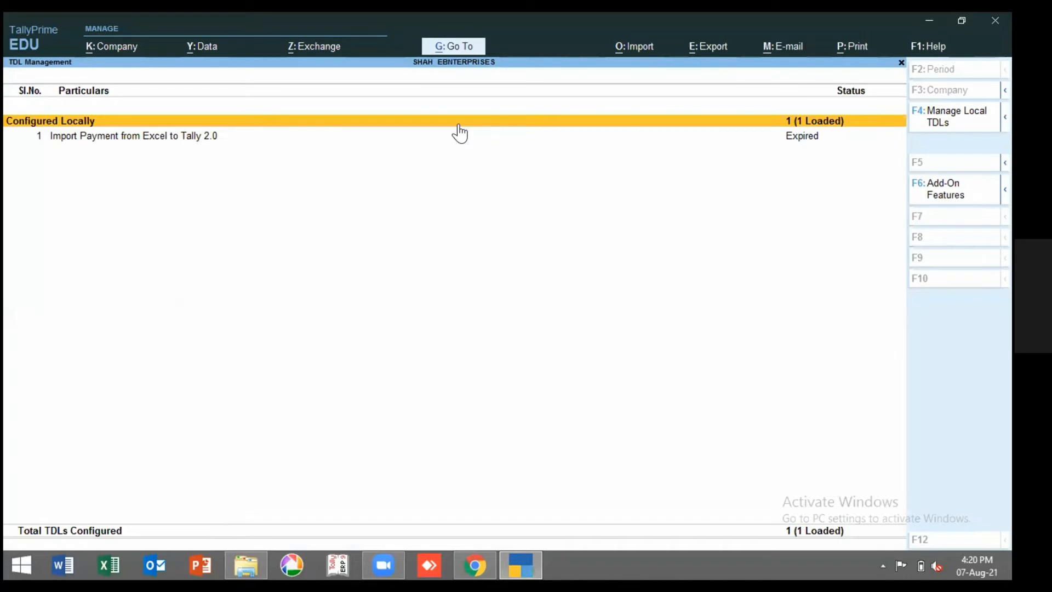
Enable the add-on feature Import Payment Voucher from Excel to Tally, and open the ImportMenu from the Gateway of Tally.
key(F6)
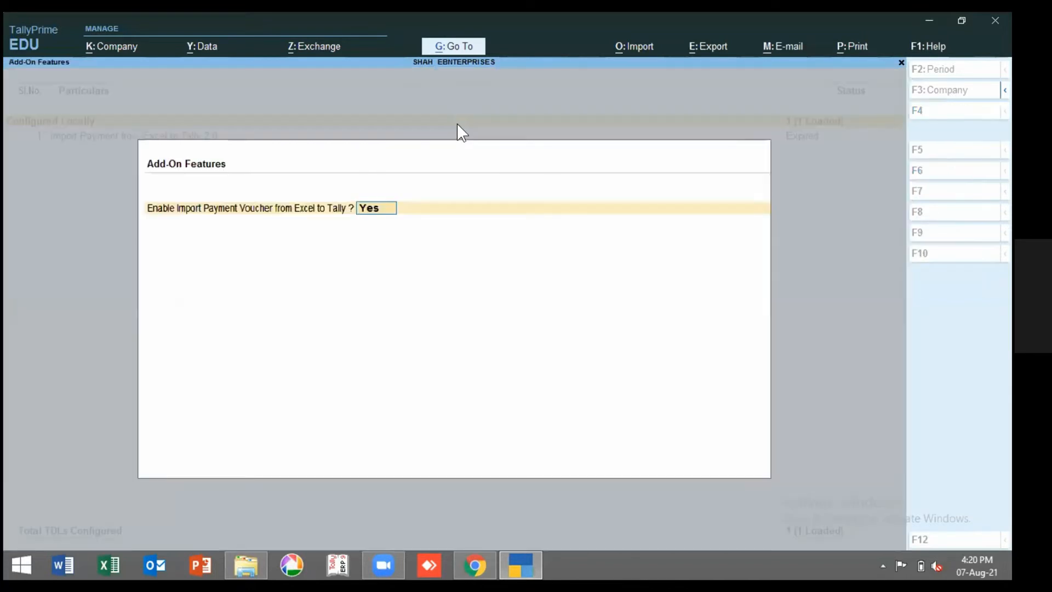
text(y)
key(Return)
key(Return)
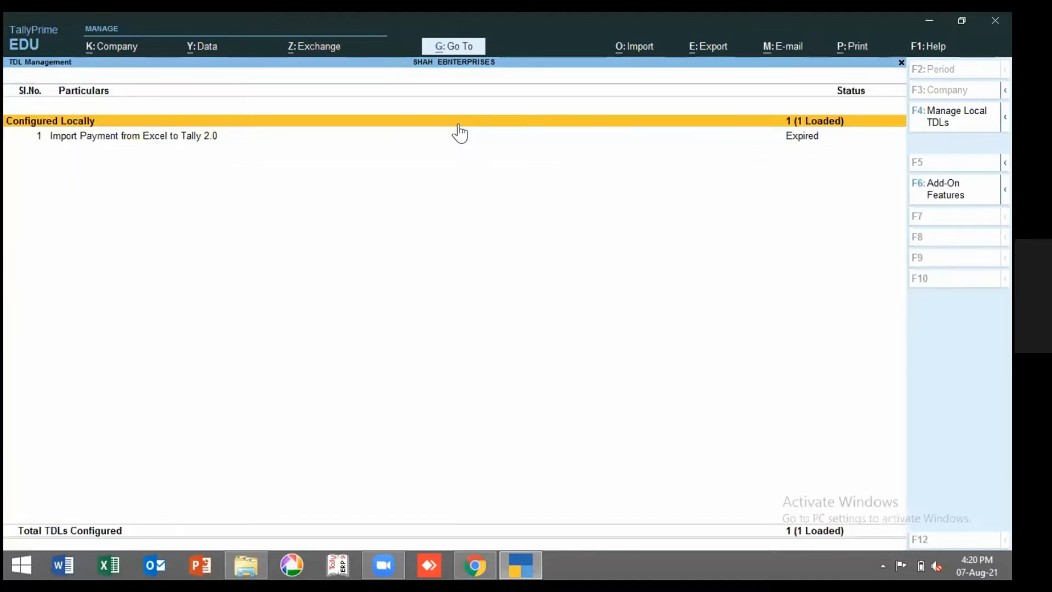
key(Escape)
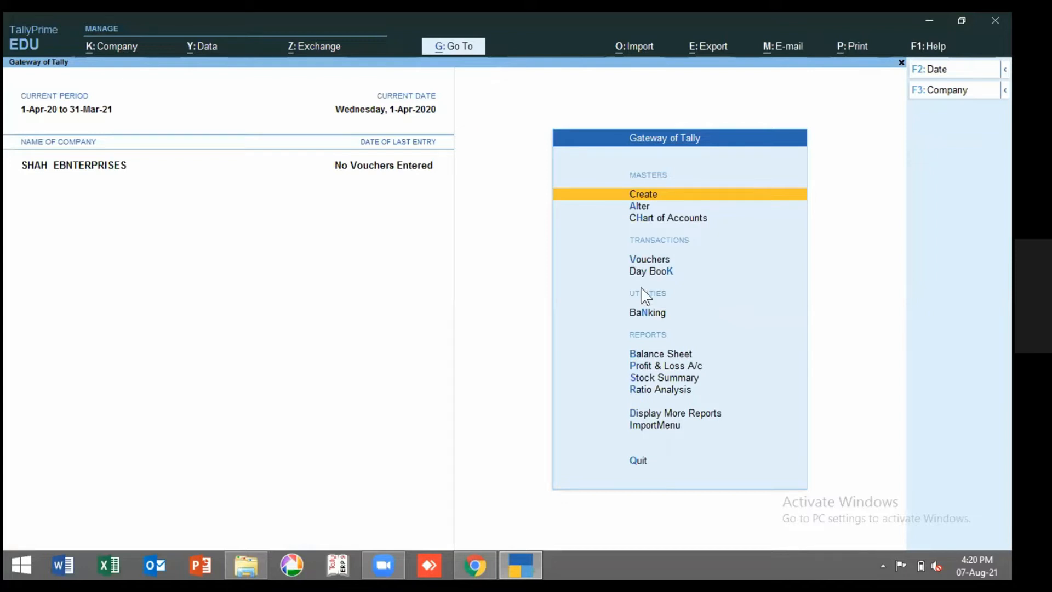
click(631, 427)
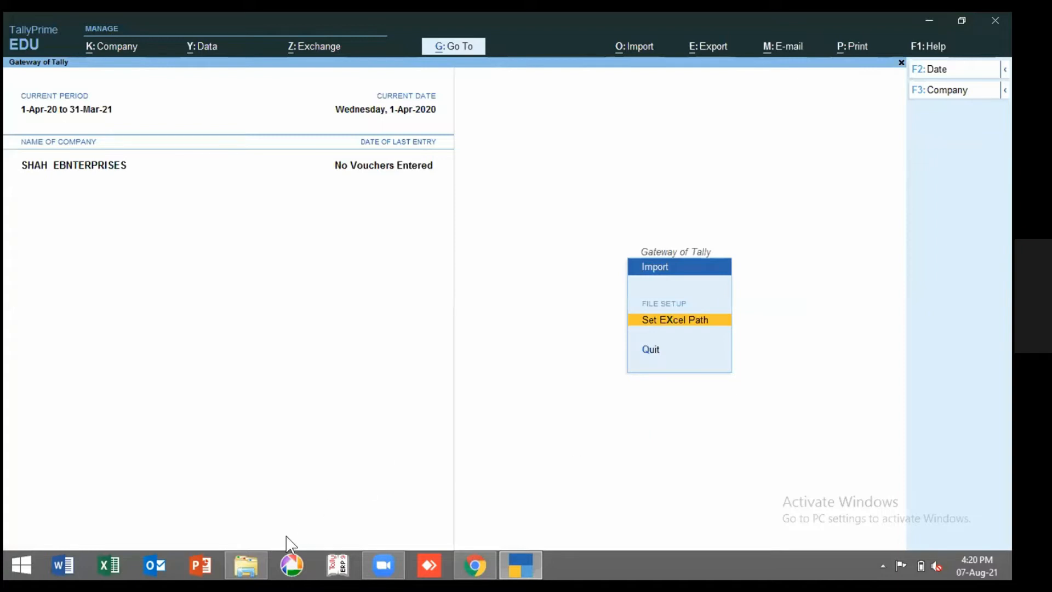
Switch to File Explorer and open the workbook Payments Import (1) (1).xlsx in Excel.
click(246, 566)
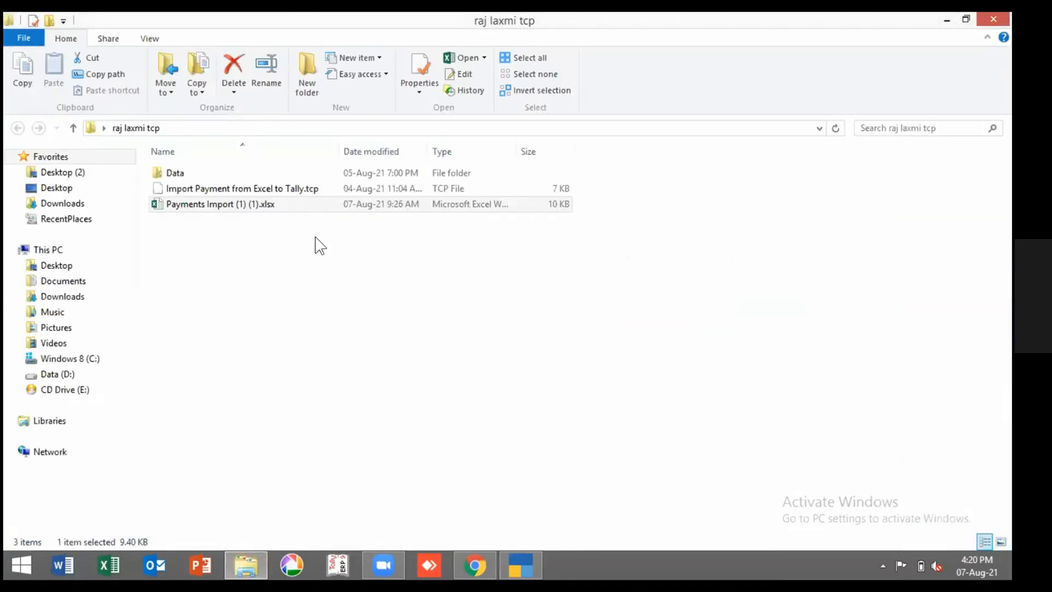
click(302, 205)
double_click(301, 200)
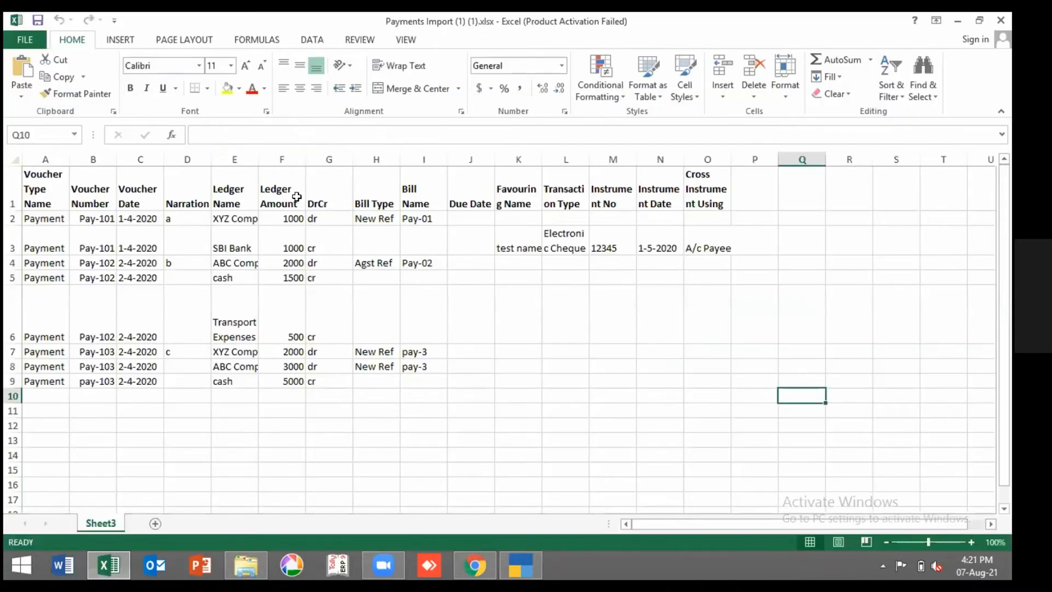
Dismiss the Office activation notice and examine the header row of Sheet3, from Voucher Type Name through Cross Instrument Using.
click(33, 183)
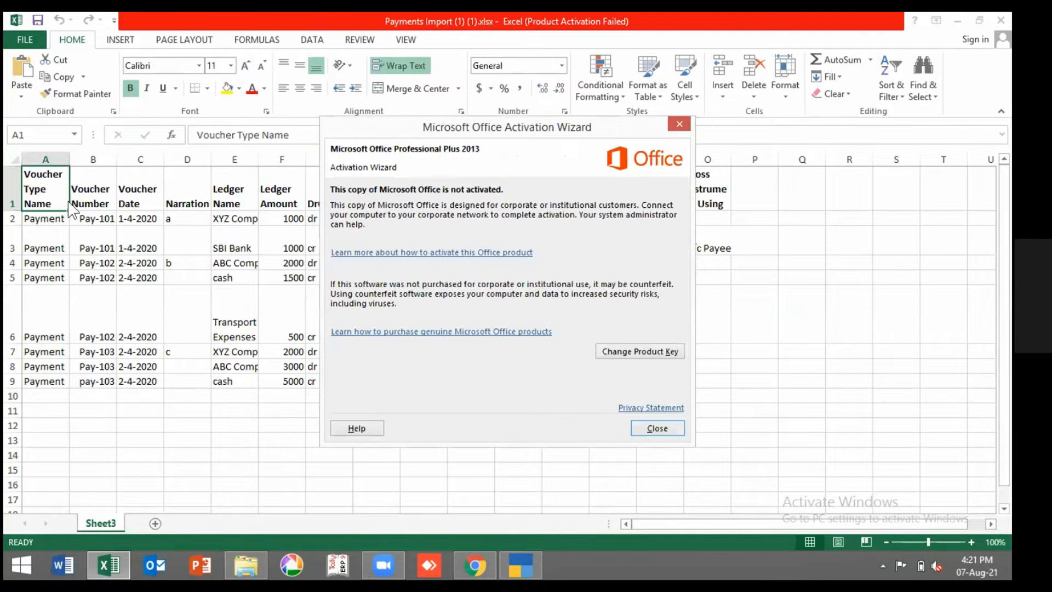
click(680, 126)
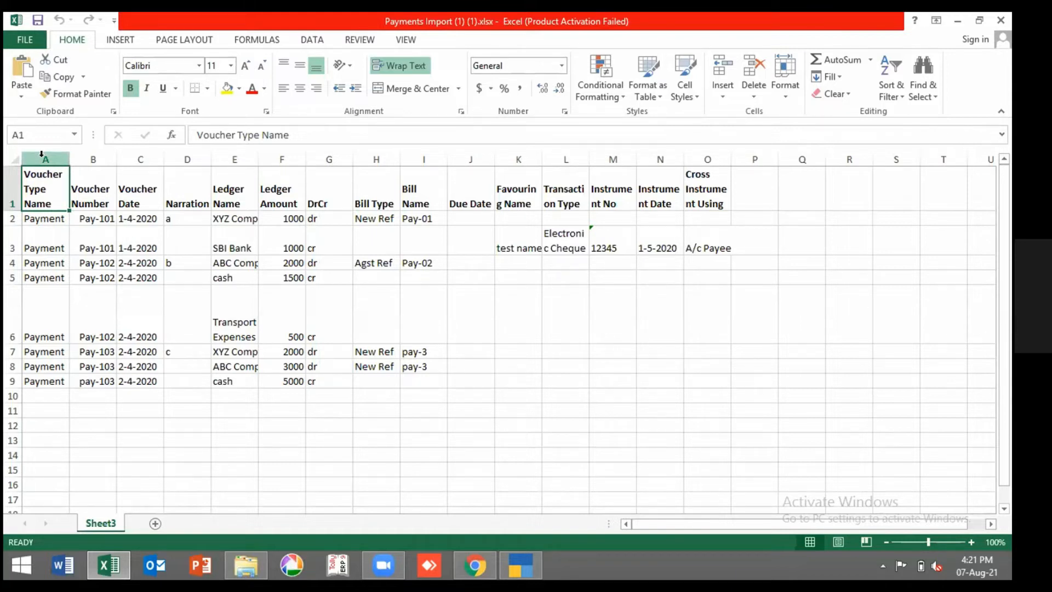
key(Right)
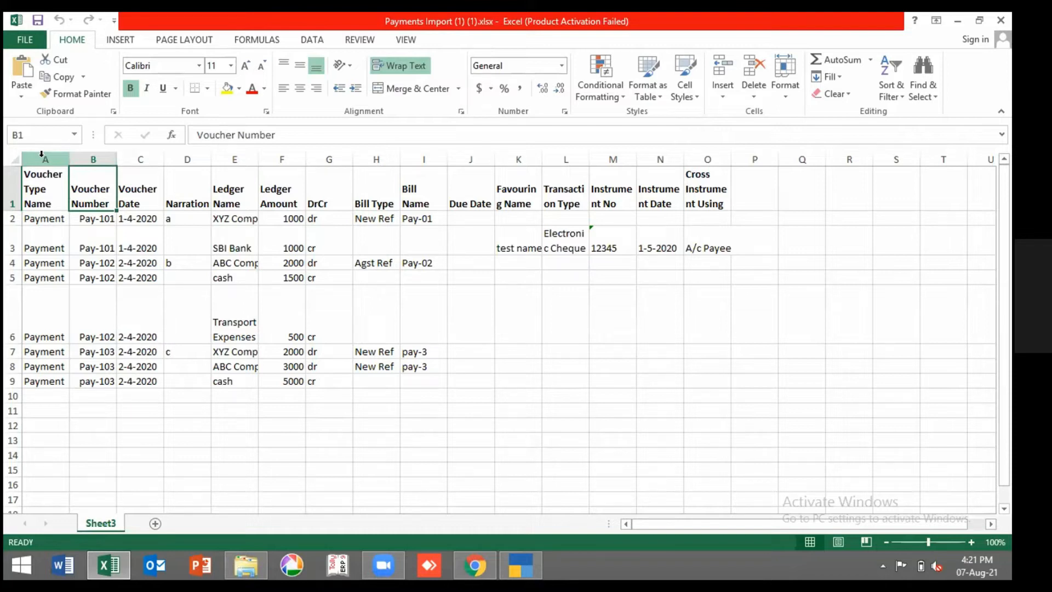
key(Right)
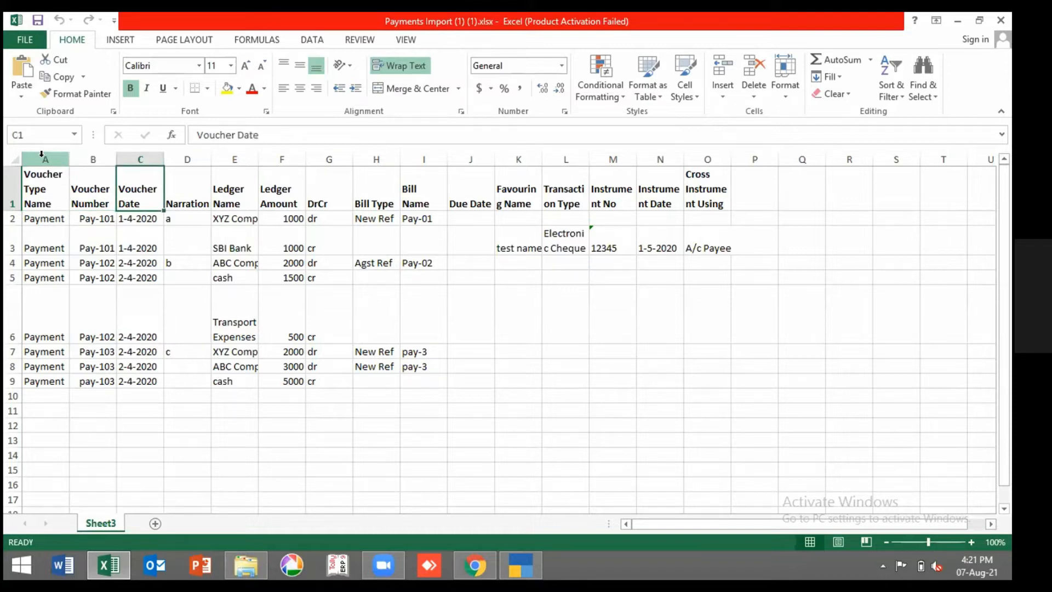
key(Right)
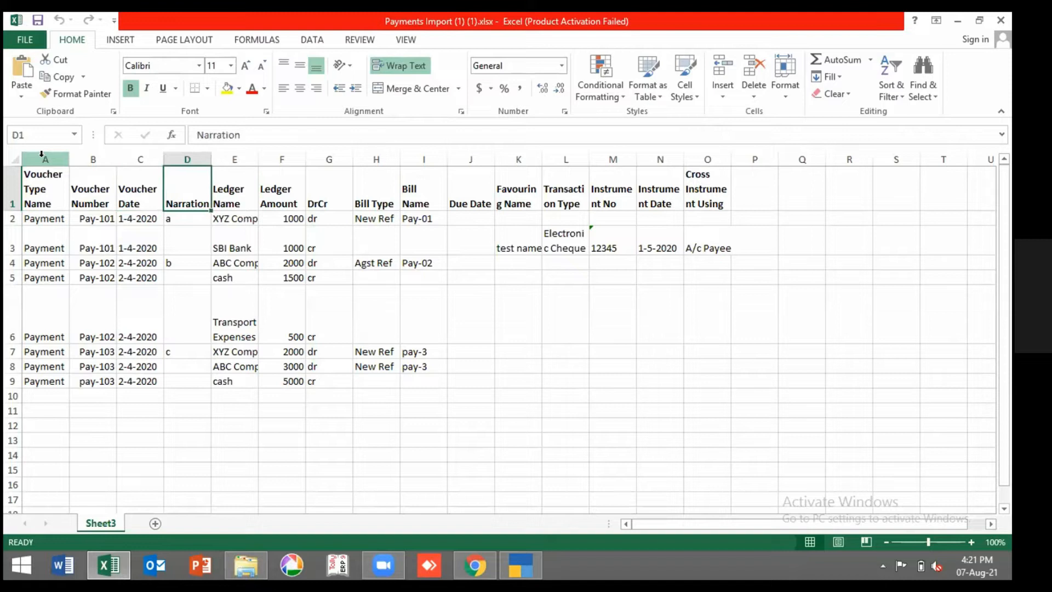
key(Right)
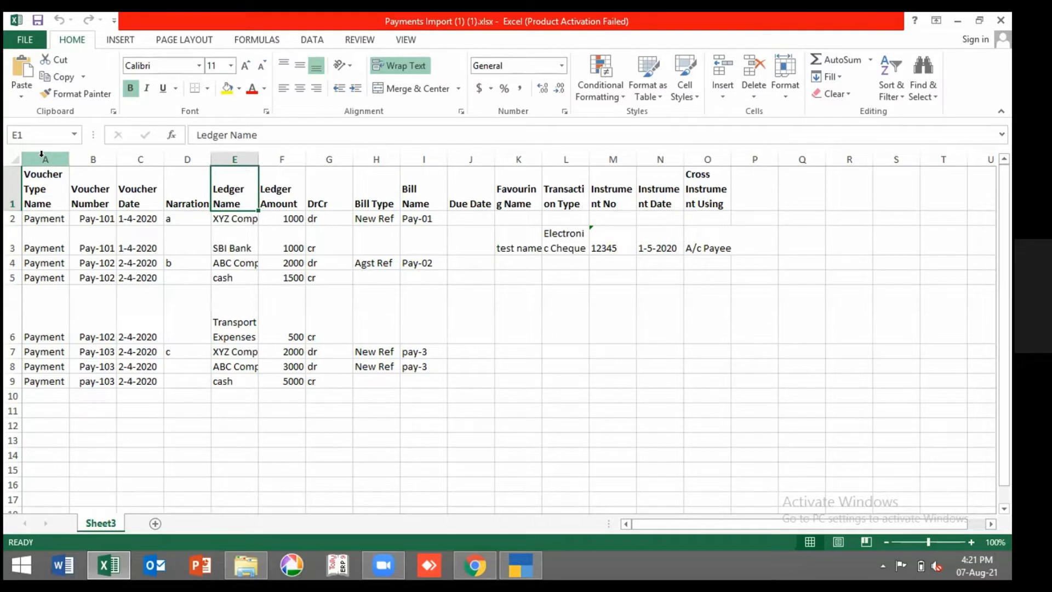
key(Right)
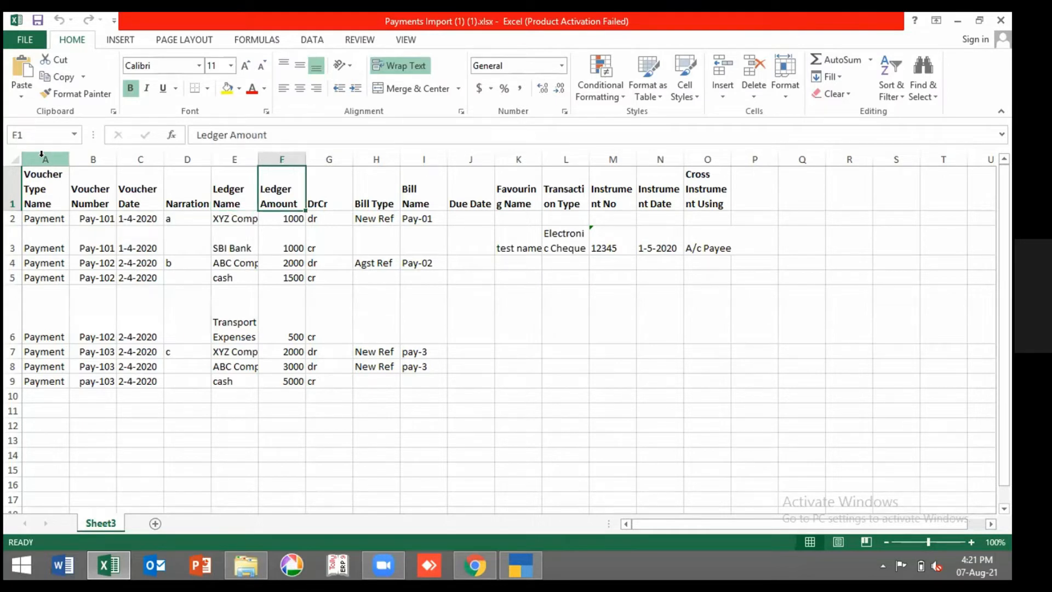
key(Right)
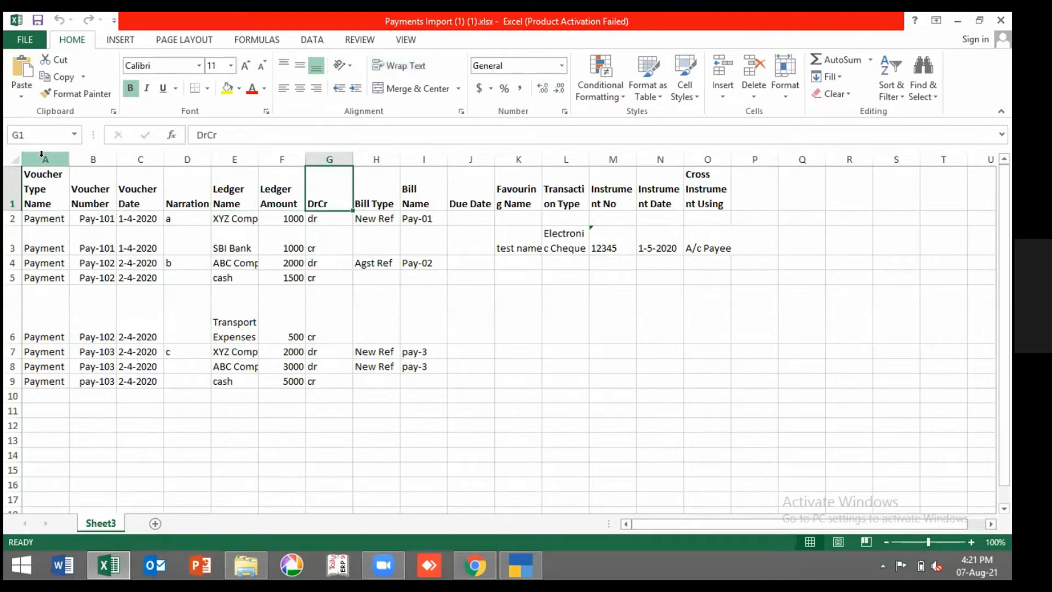
key(Right)
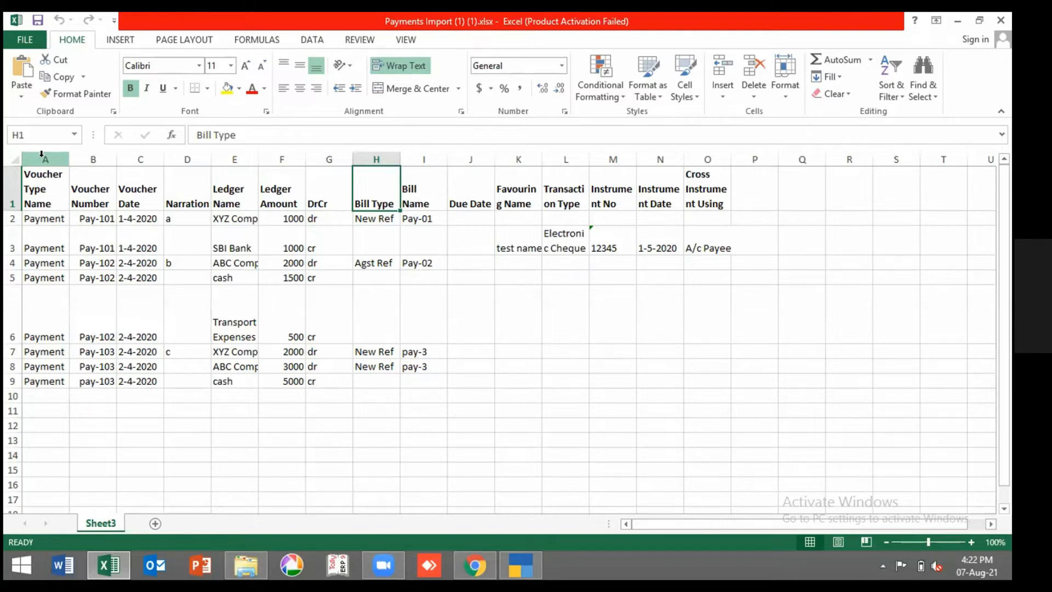
key(Right)
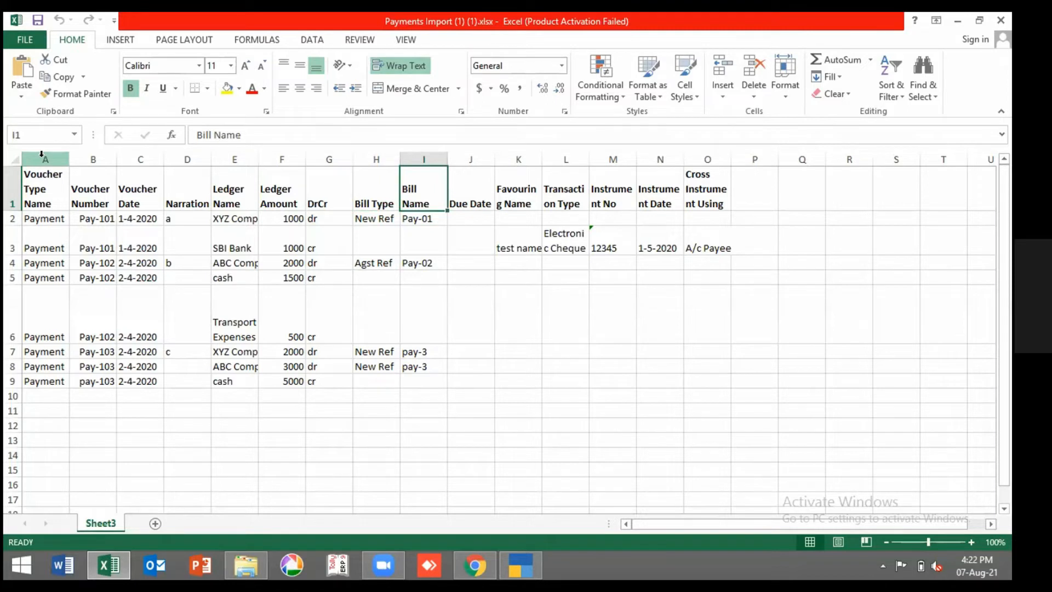
key(Right)
key(Right)
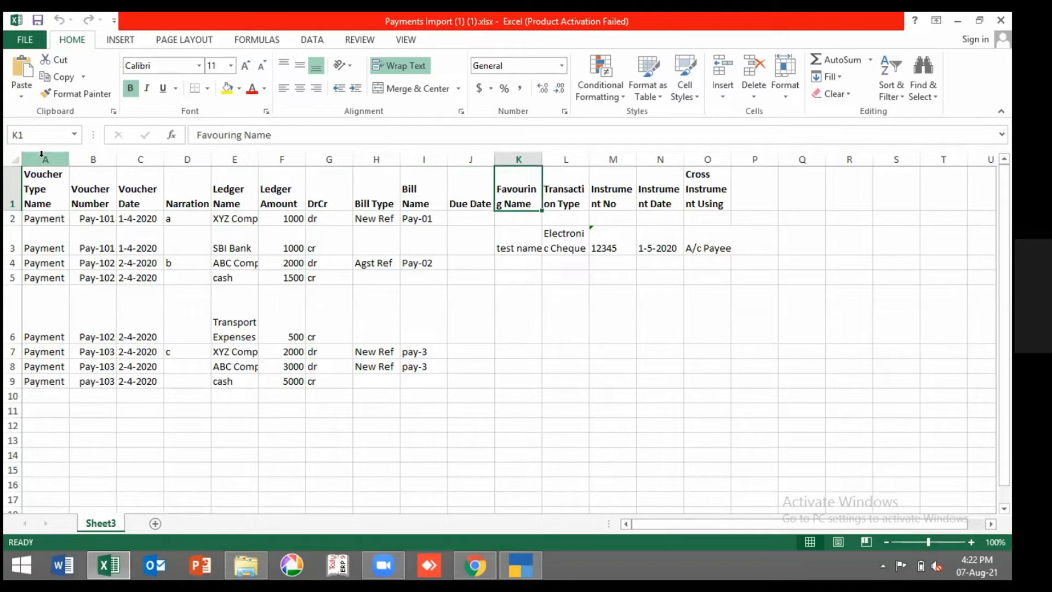
key(Right)
key(Right)
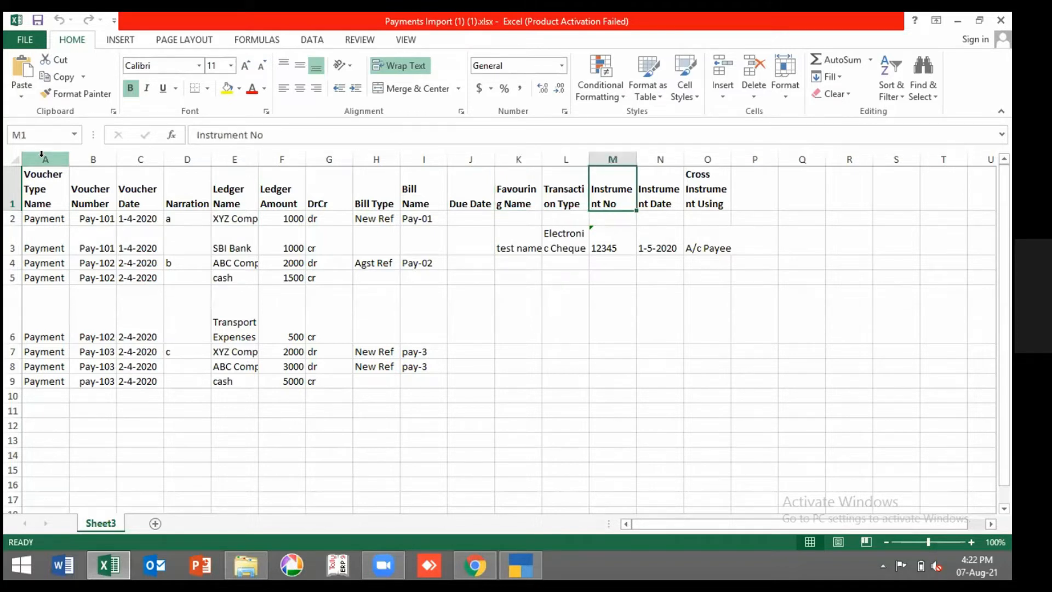
key(Right)
key(Right)
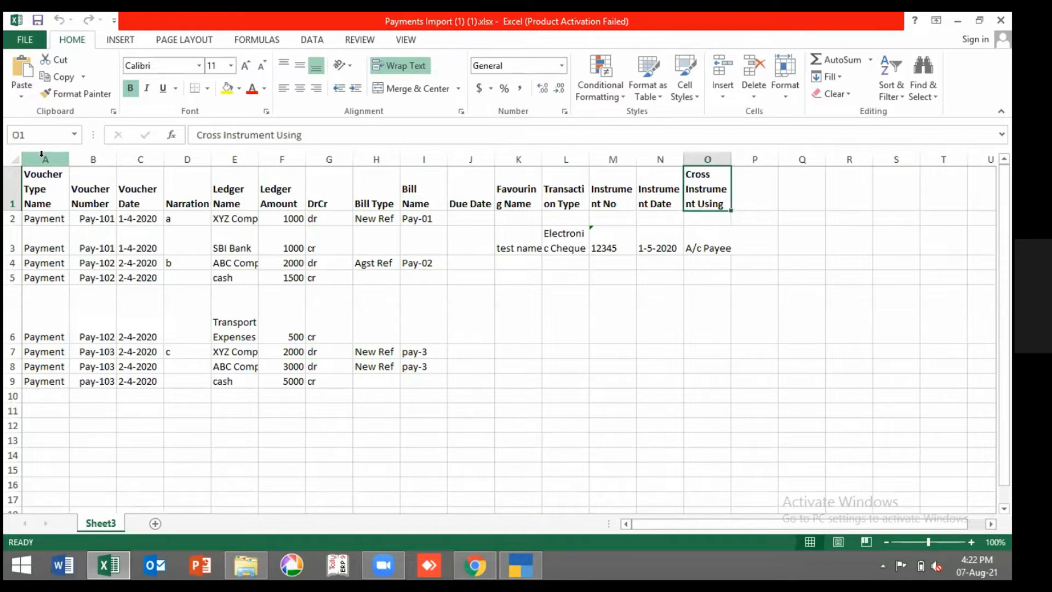
key(Left)
key(Left)
key(Left)
key(Left)
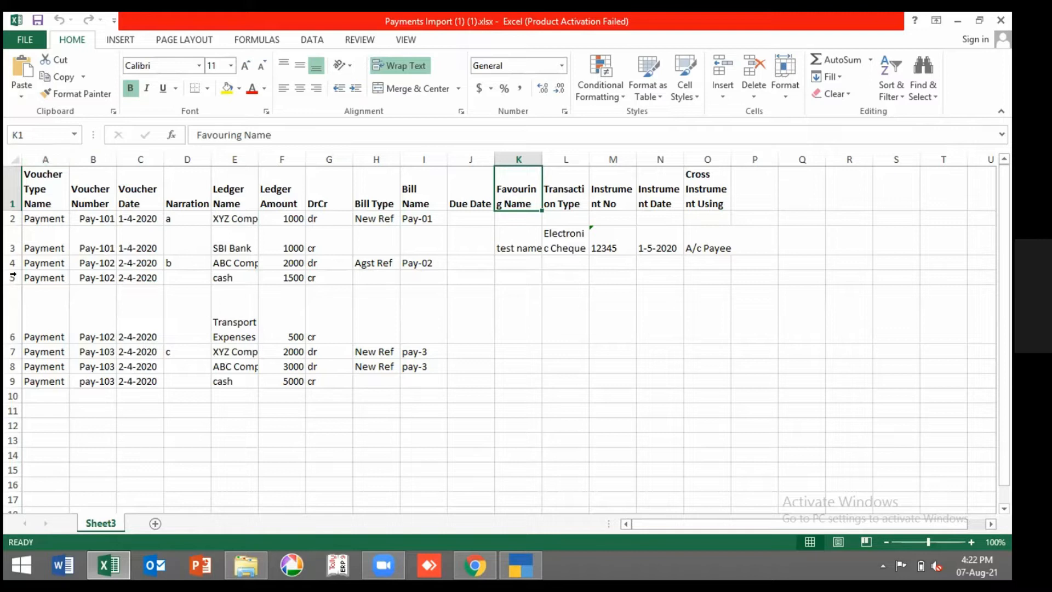
click(505, 389)
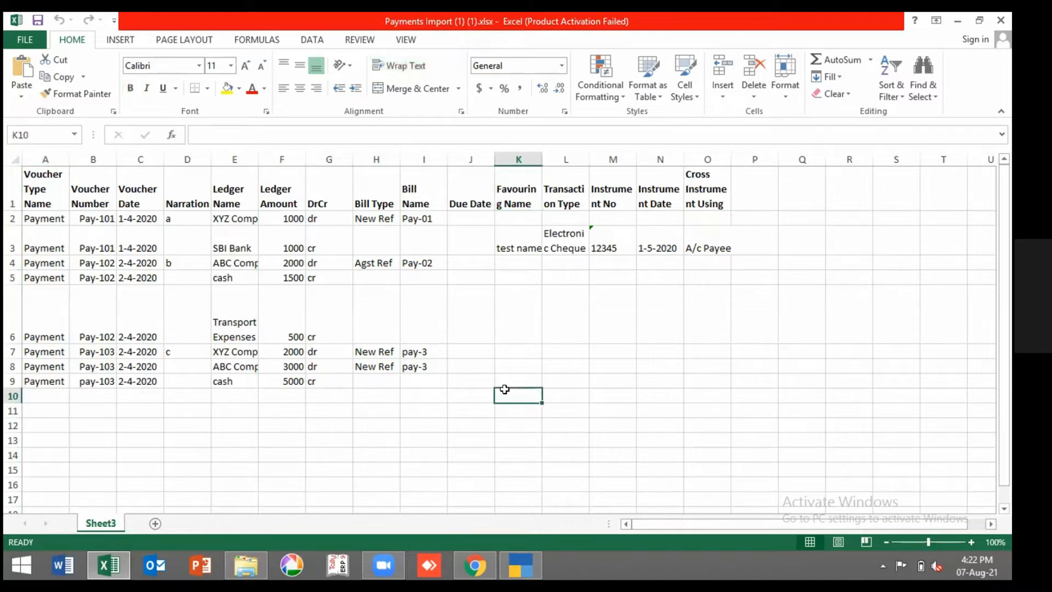
Switch to TallyPrime and open Set Excel Path from the ImportMenu.
mouse_move(521, 578)
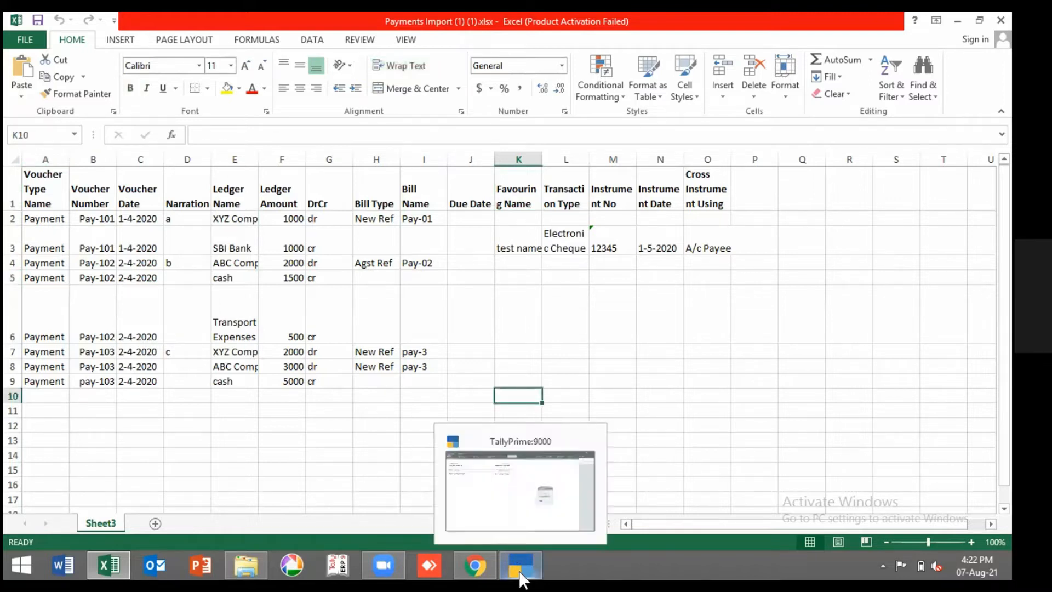
click(522, 578)
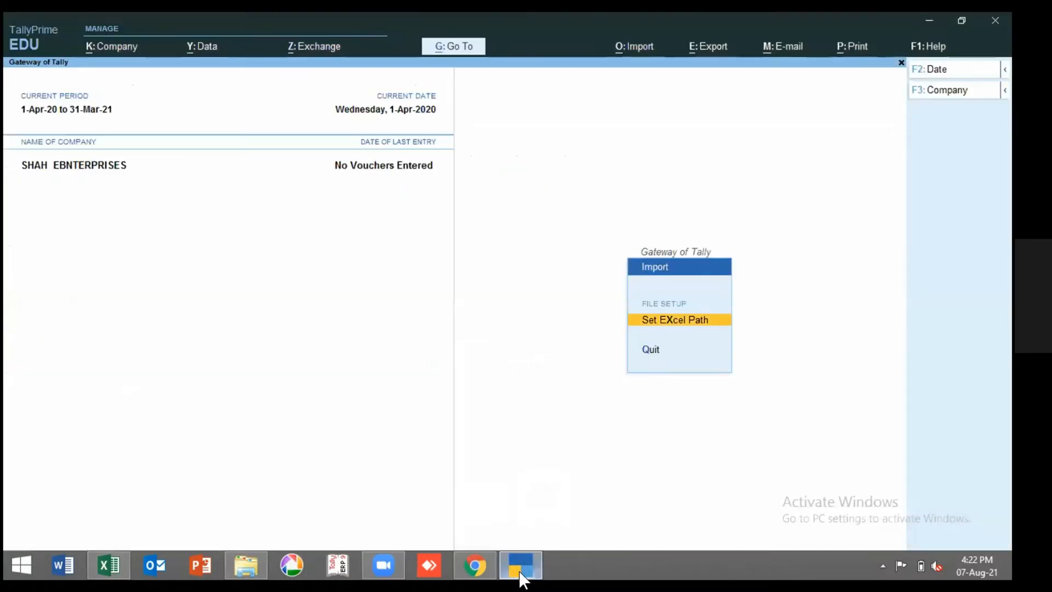
key(Escape)
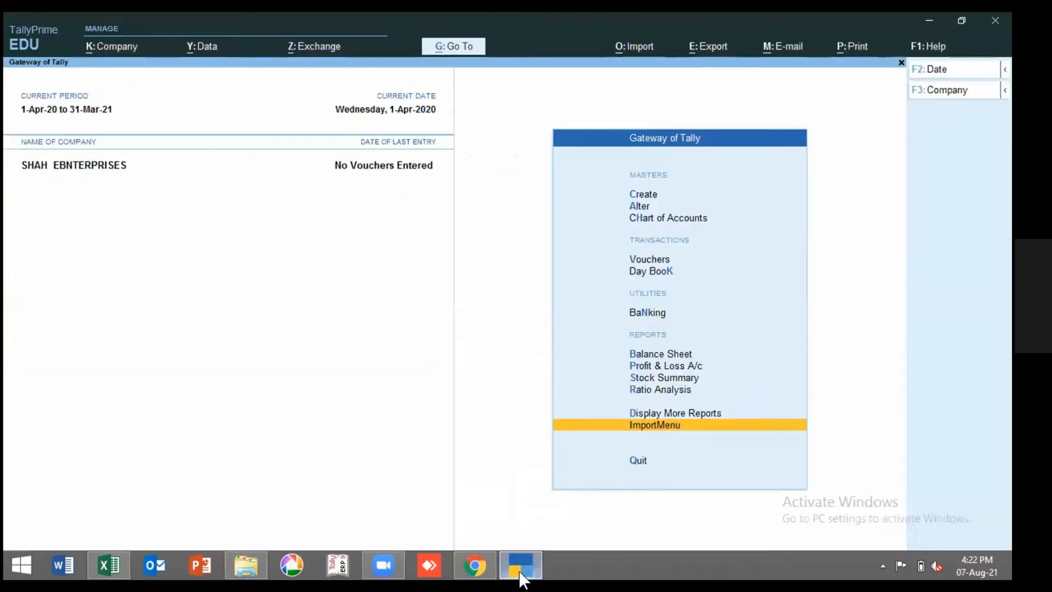
key(Return)
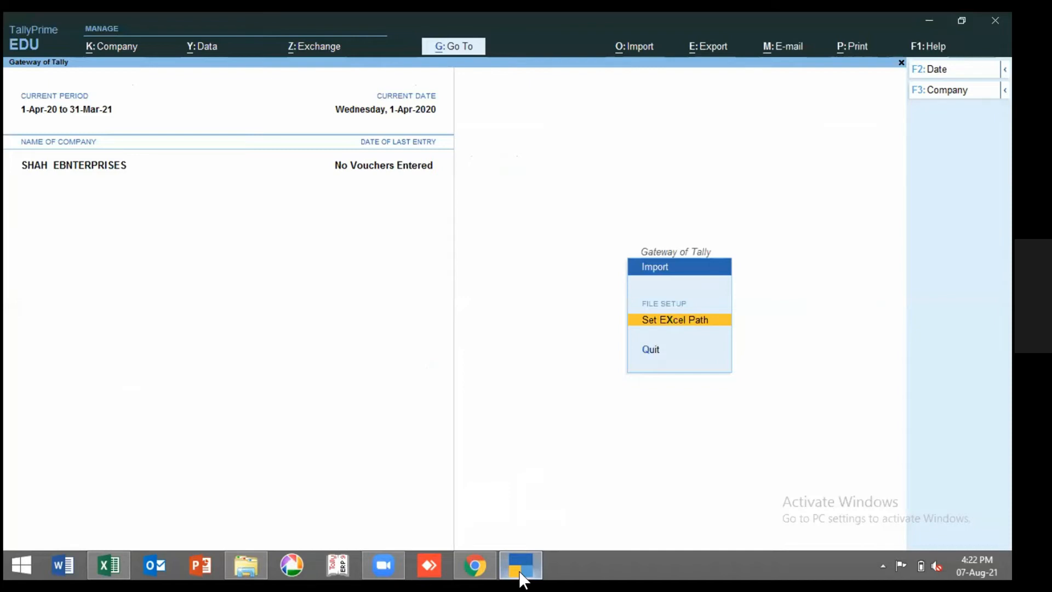
key(Return)
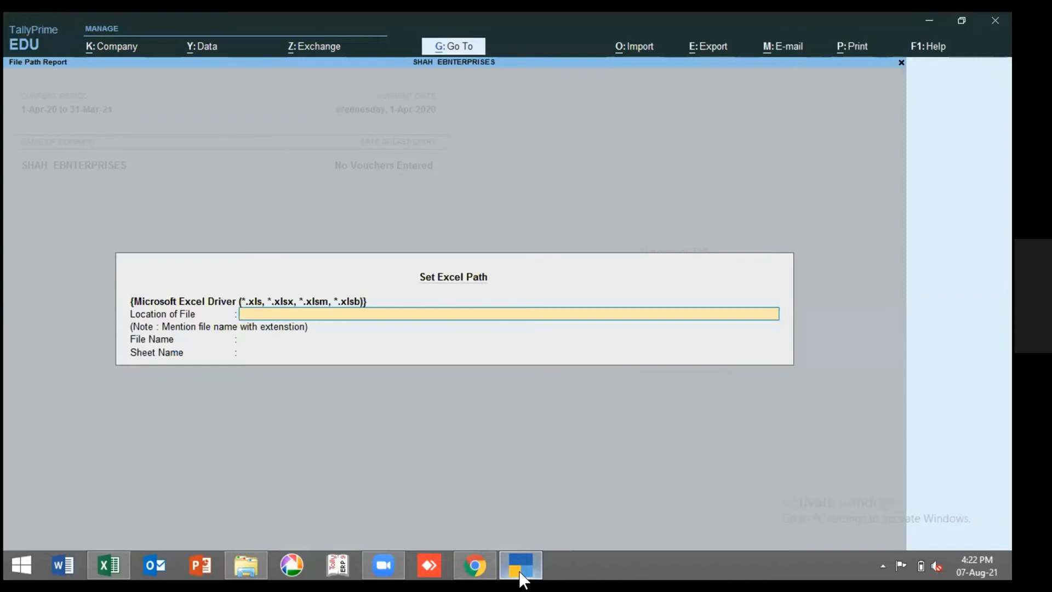
Set the Location of File to D:\Documents\Desktop\raj laxmi tcp, copying the folder path from File Explorer.
mouse_move(230, 574)
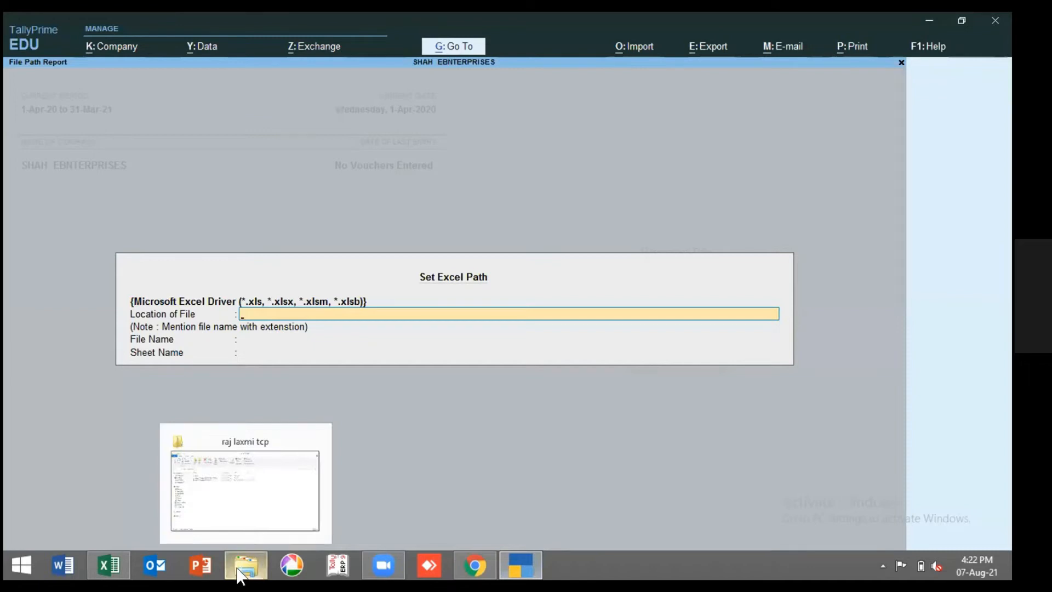
click(233, 573)
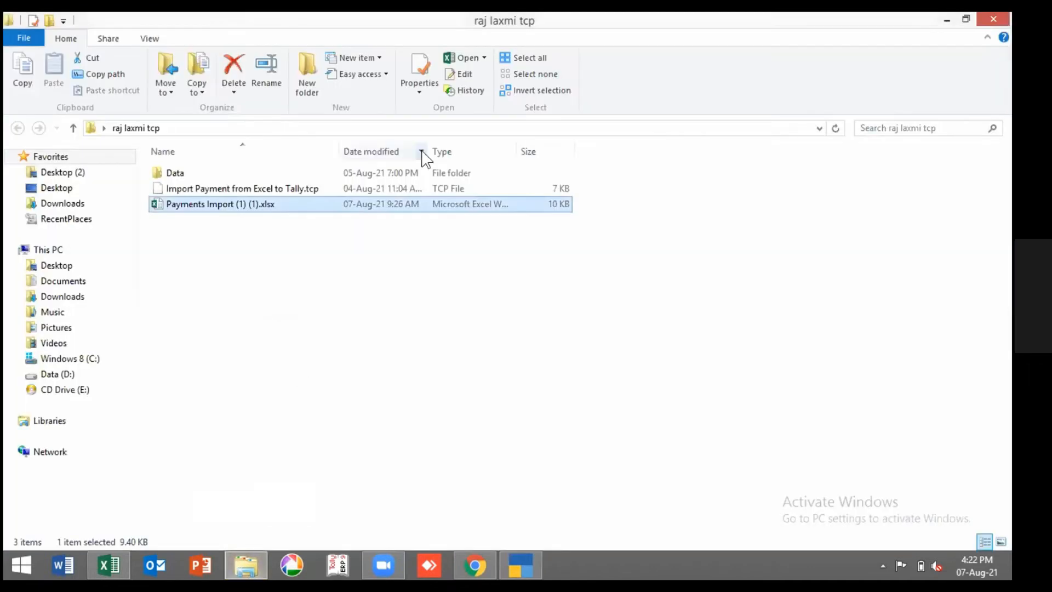
click(431, 124)
key(ctrl+c)
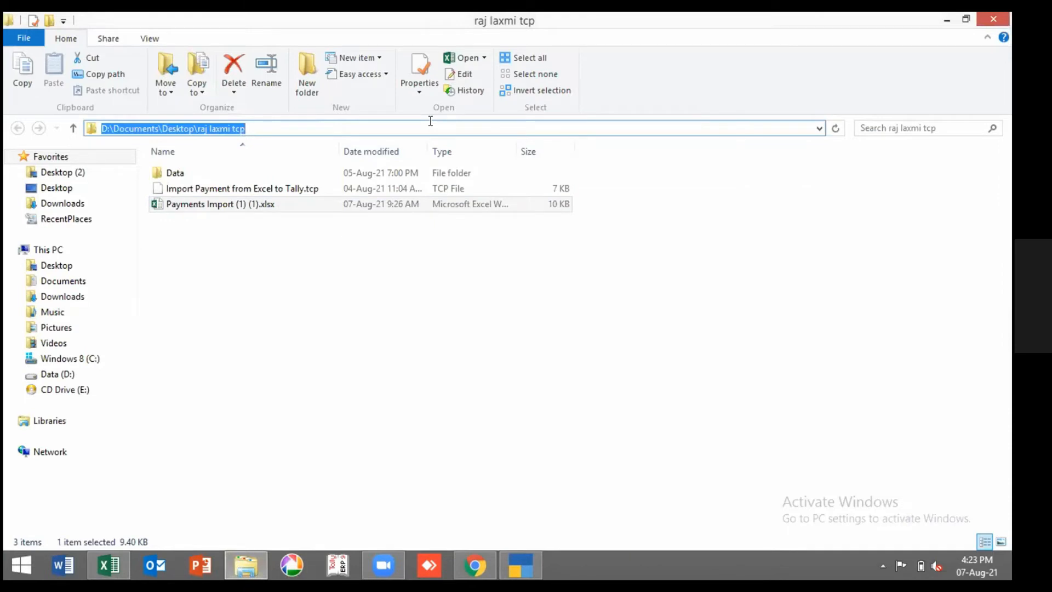
key(alt+Tab)
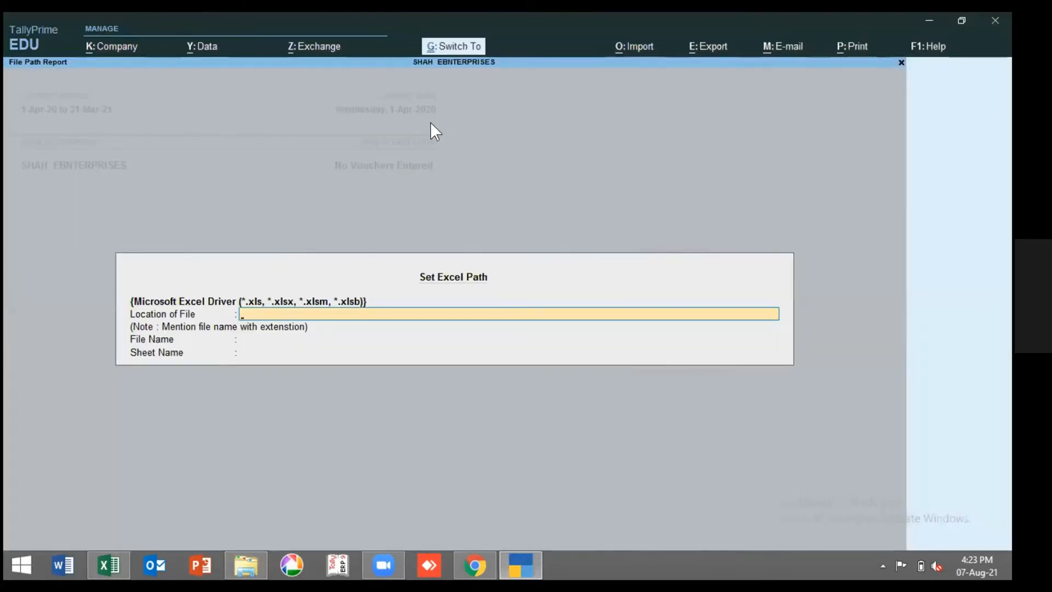
key(ctrl+v)
key(Return)
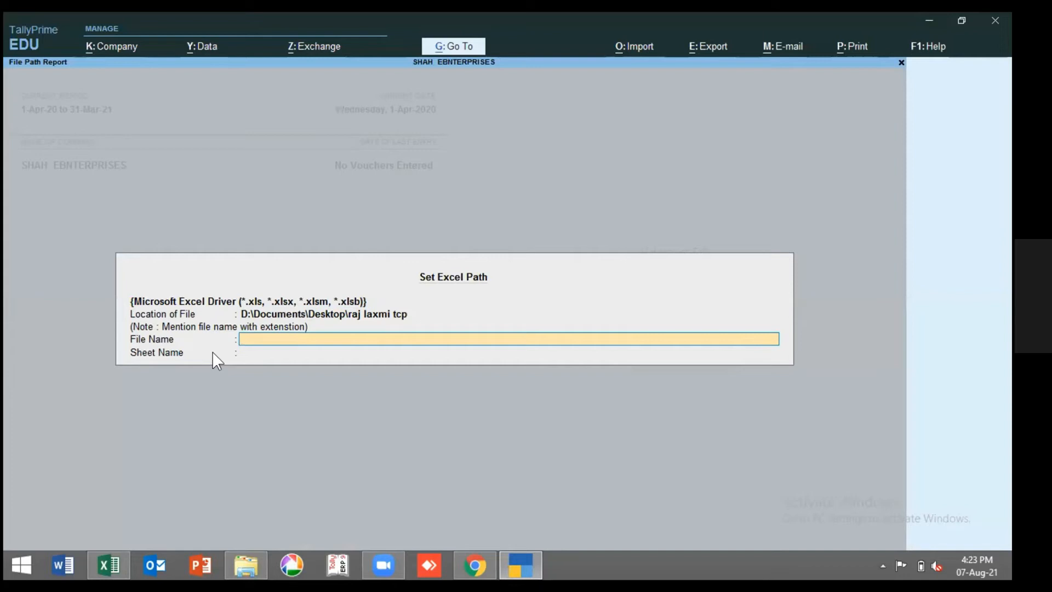
Set the File Name to Payments Import (1) (1).xlsx, copying the full name with its extension from File Explorer.
click(243, 568)
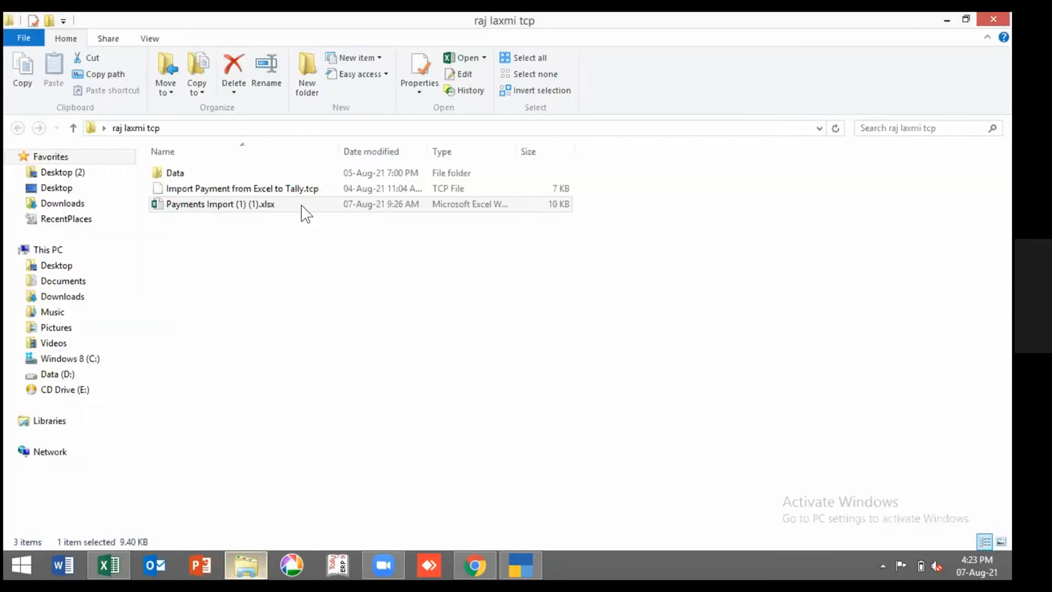
click(302, 211)
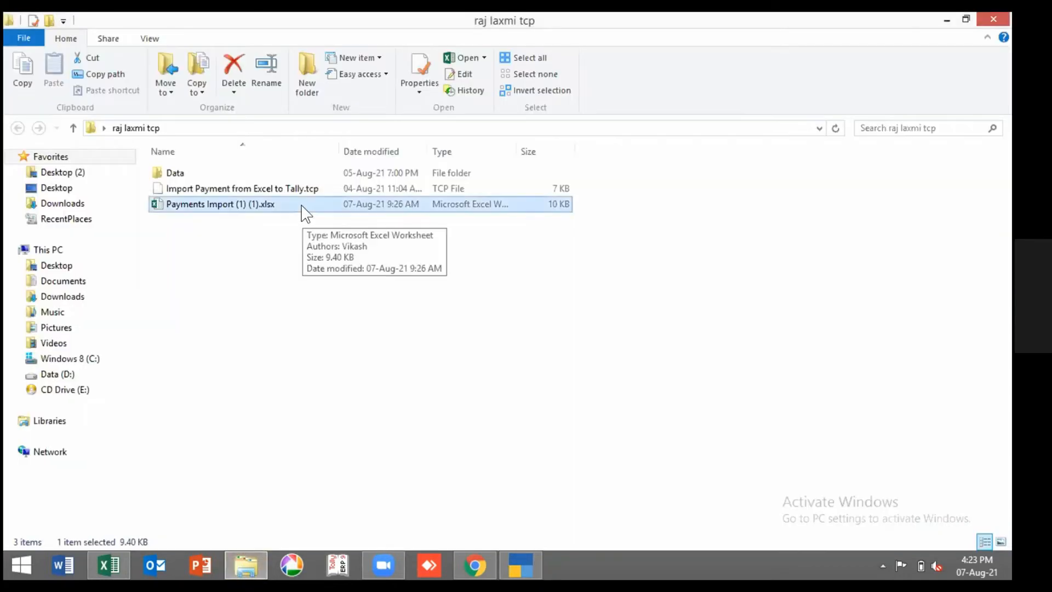
key(F2)
key(shift+Right)
key(shift+Right)
key(shift+Right)
key(shift+Right)
key(shift+Right)
key(ctrl+c)
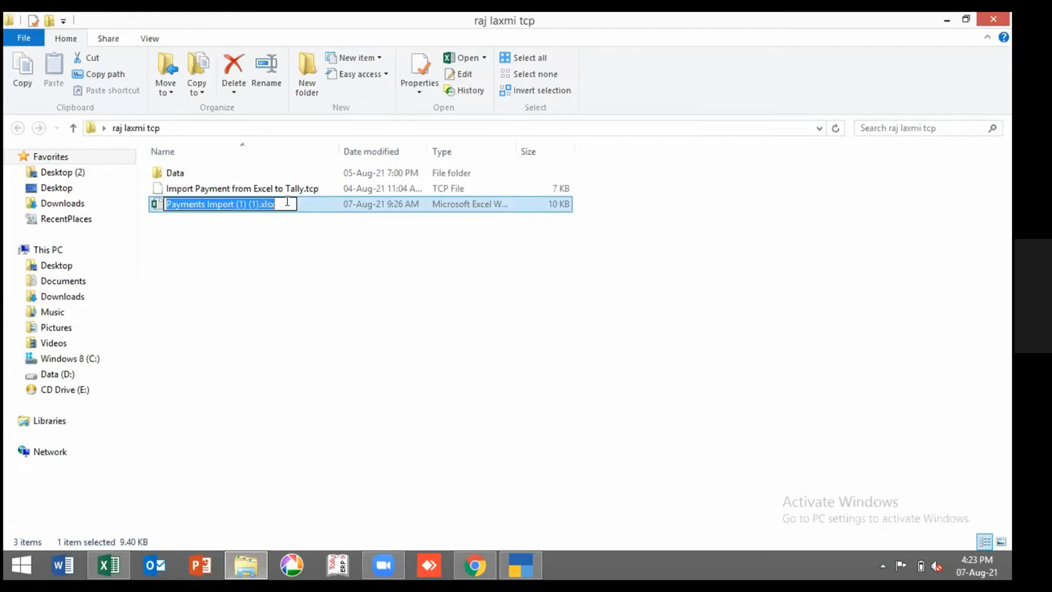
key(alt+Tab)
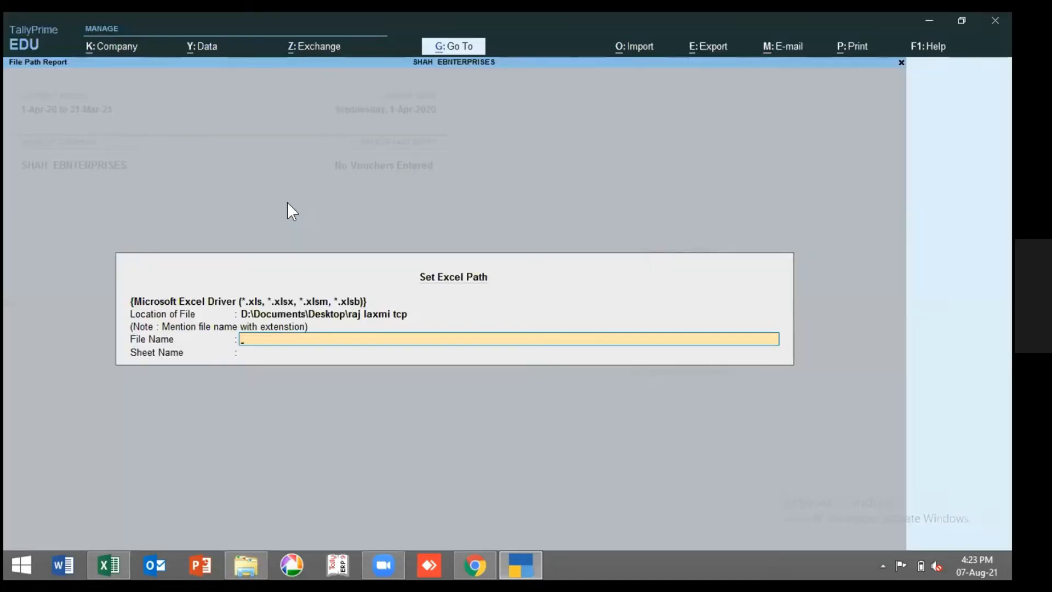
key(ctrl+v)
key(Return)
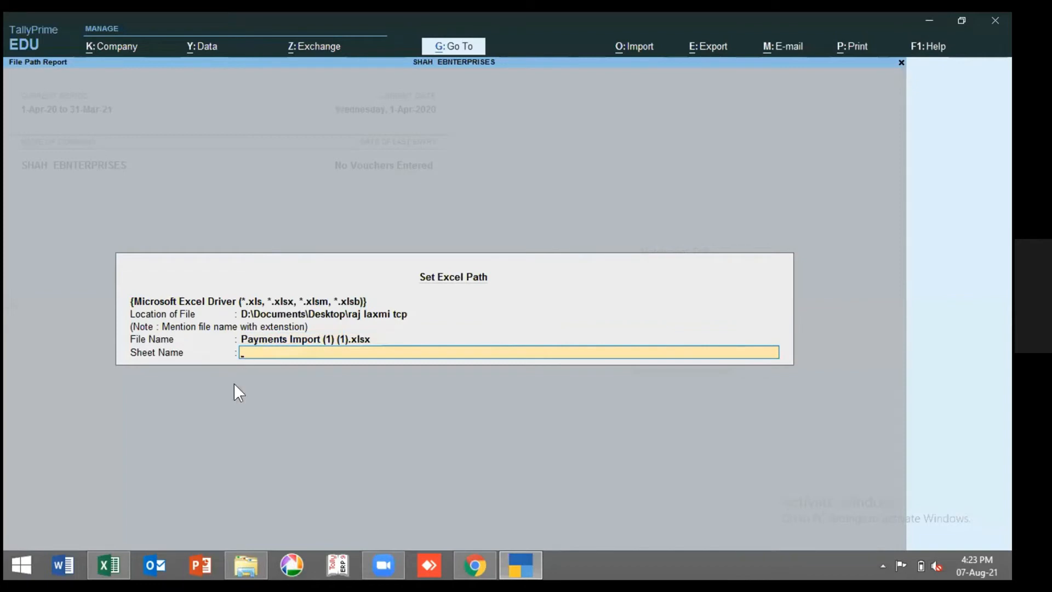
Set the Sheet Name to Sheet3, copied from the Excel workbook, and accept the Excel path setup.
click(125, 573)
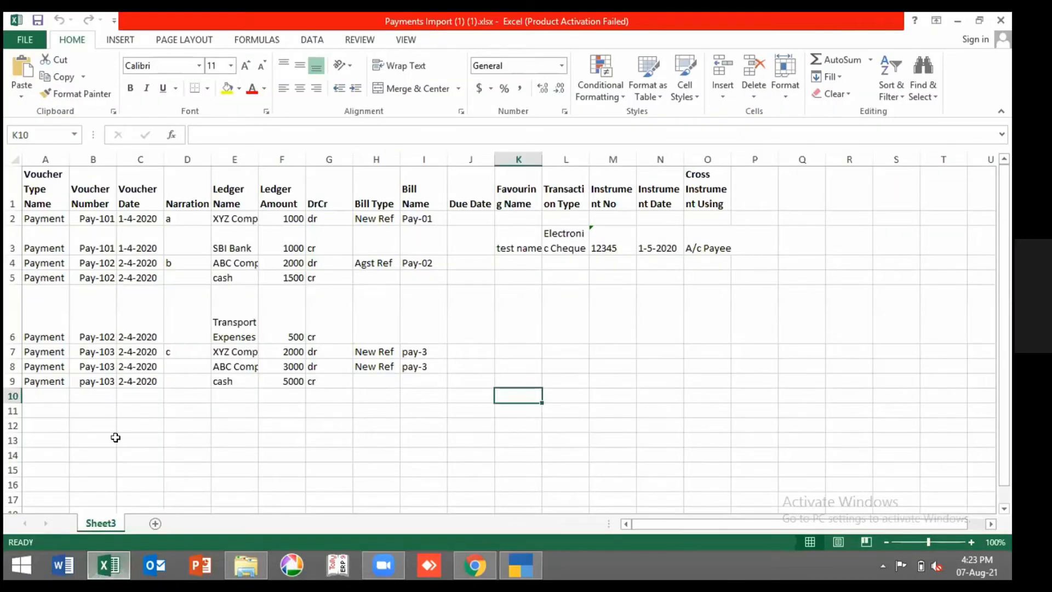
double_click(102, 522)
key(ctrl+c)
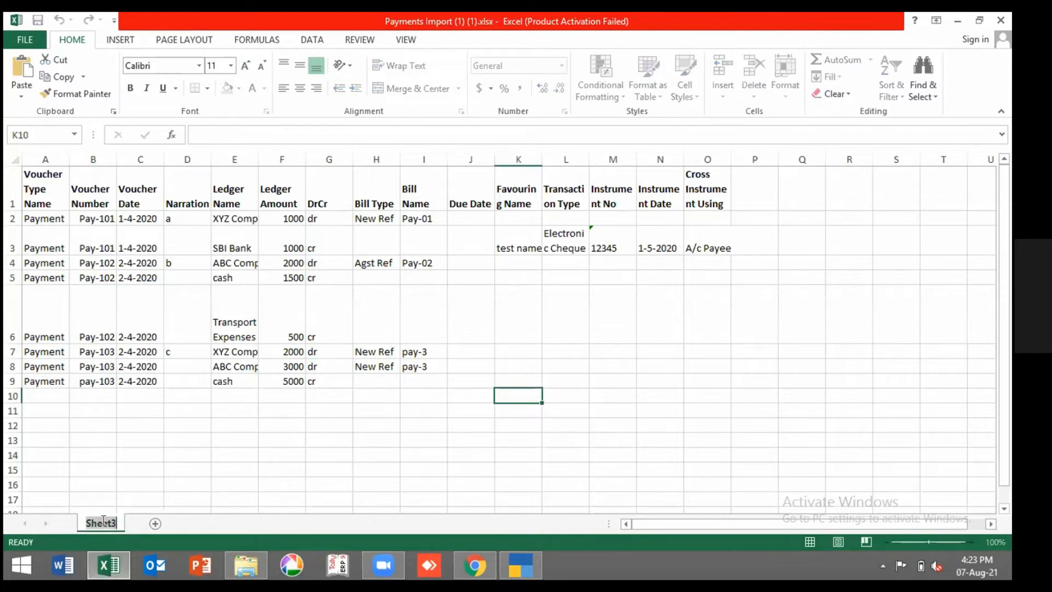
key(alt+Tab)
key(ctrl+v)
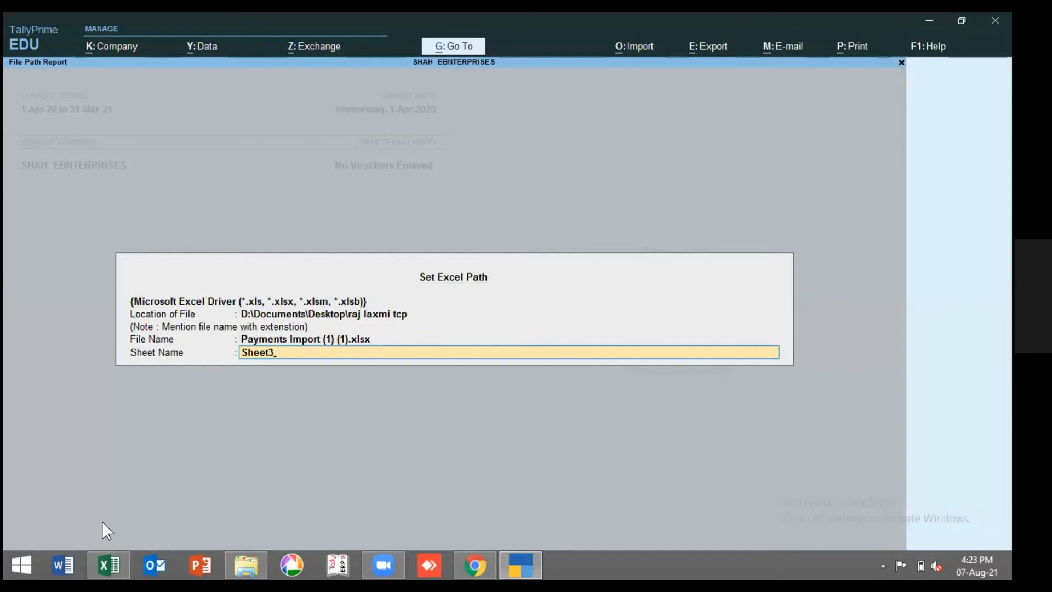
key(Return)
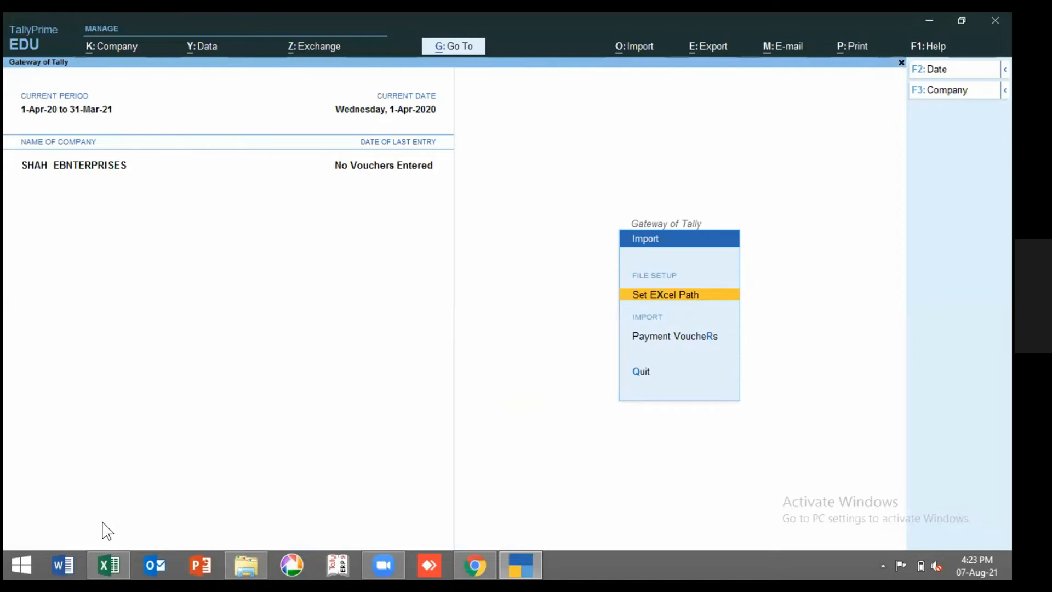
Switch to Excel, check the Voucher Number entries in Sheet3, and close the workbook with its changes saved.
click(107, 566)
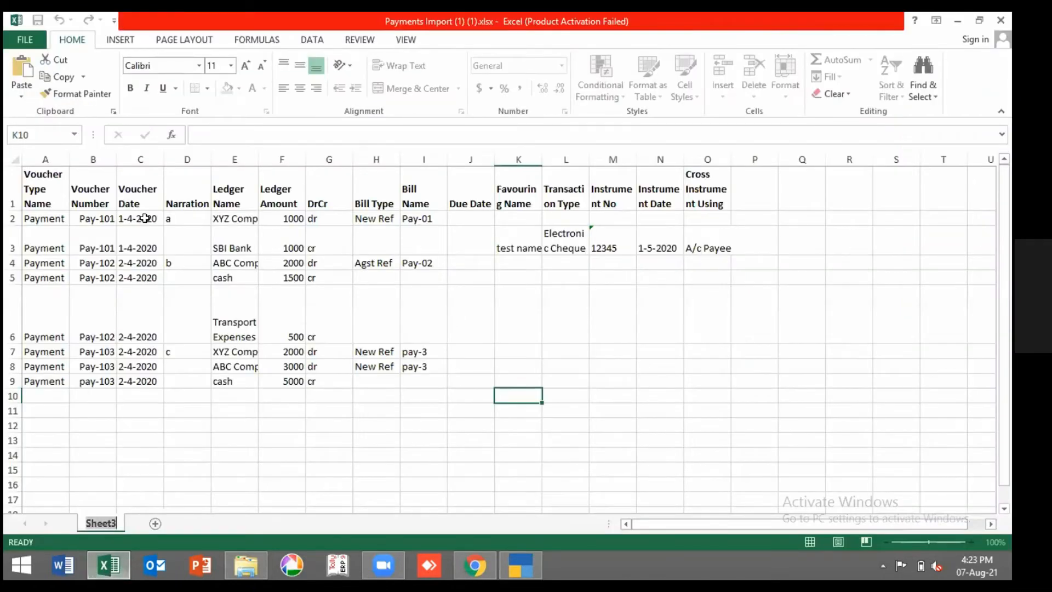
click(106, 218)
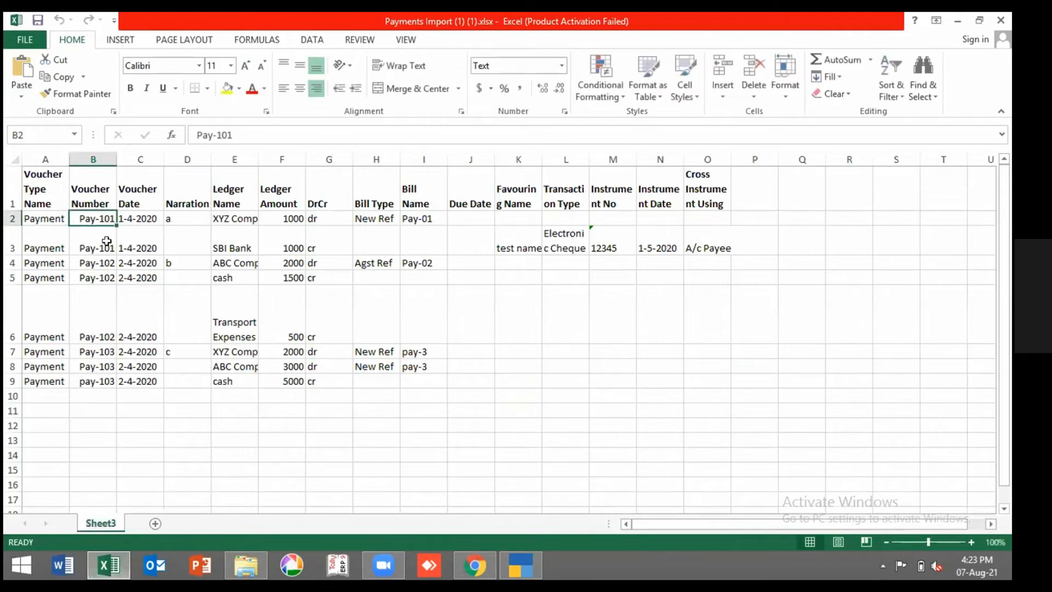
click(106, 277)
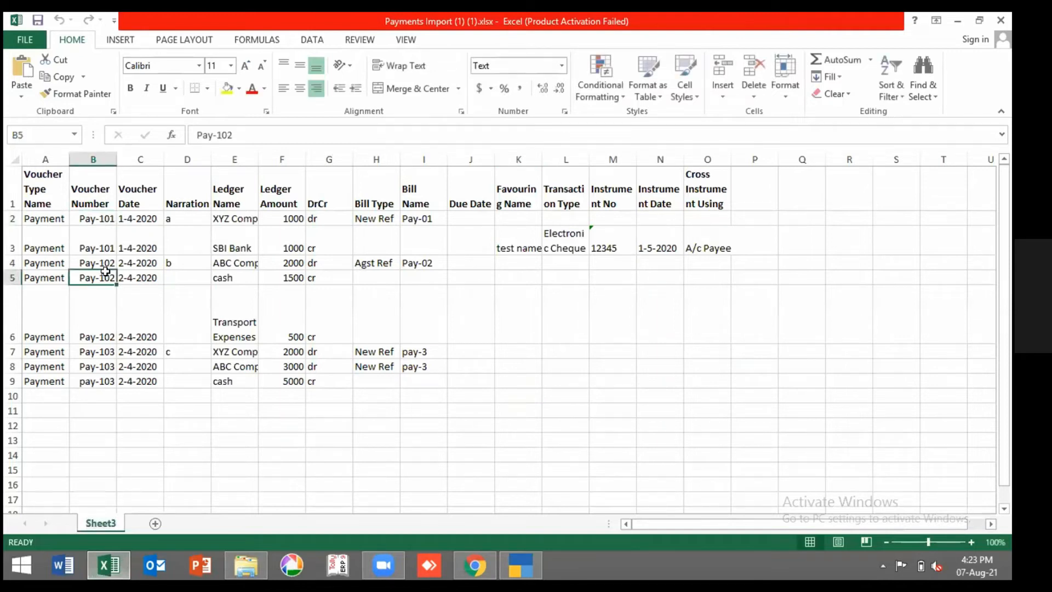
click(107, 379)
click(179, 426)
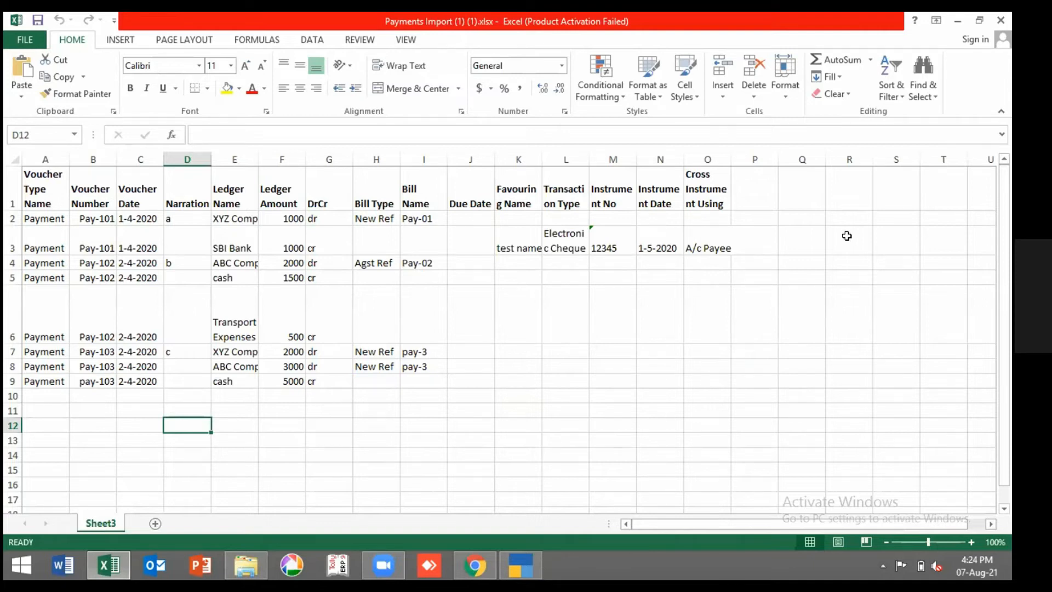
click(1000, 20)
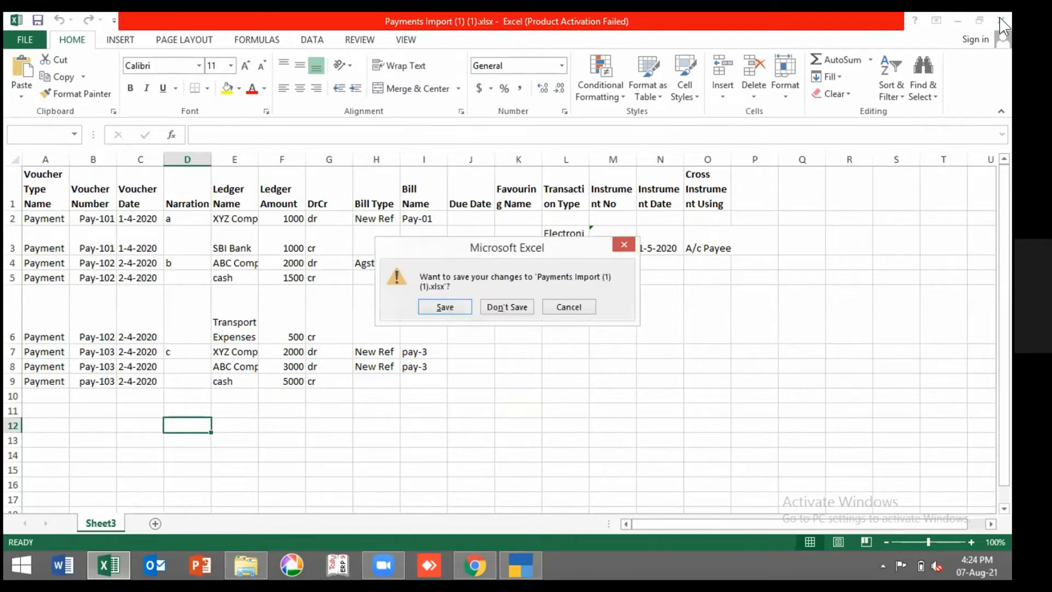
click(444, 307)
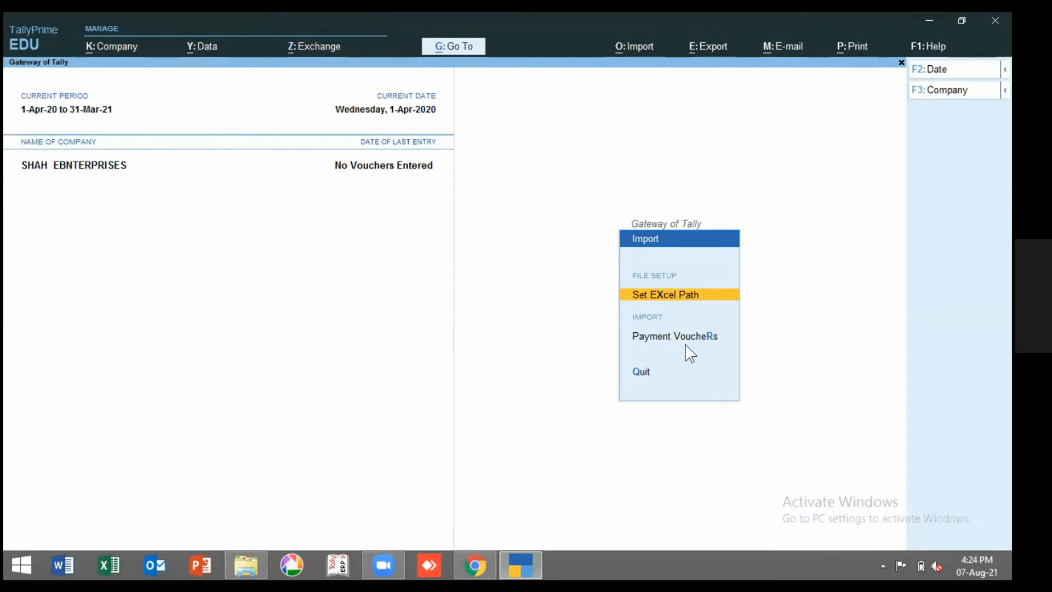
Import the workbook's payment vouchers into TallyPrime with the Payment Vouchers option of the add-on and dismiss the status message.
click(667, 347)
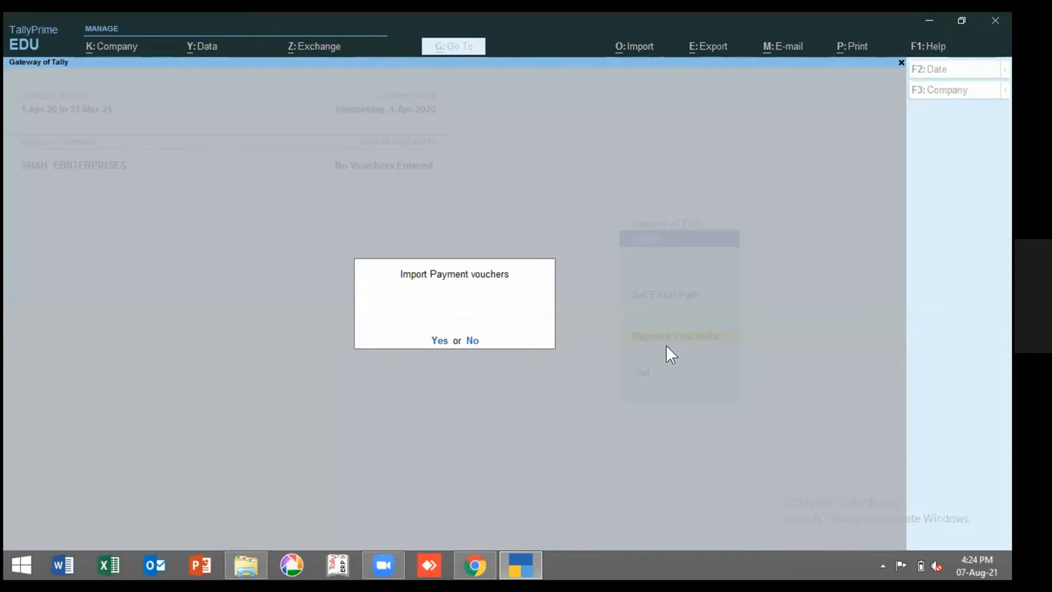
key(y)
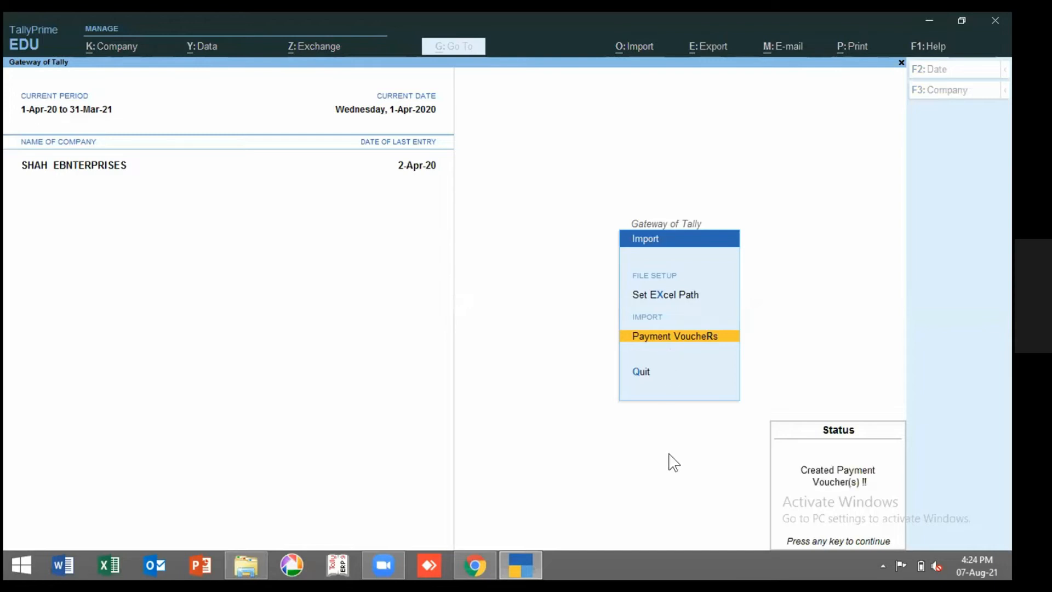
key(Return)
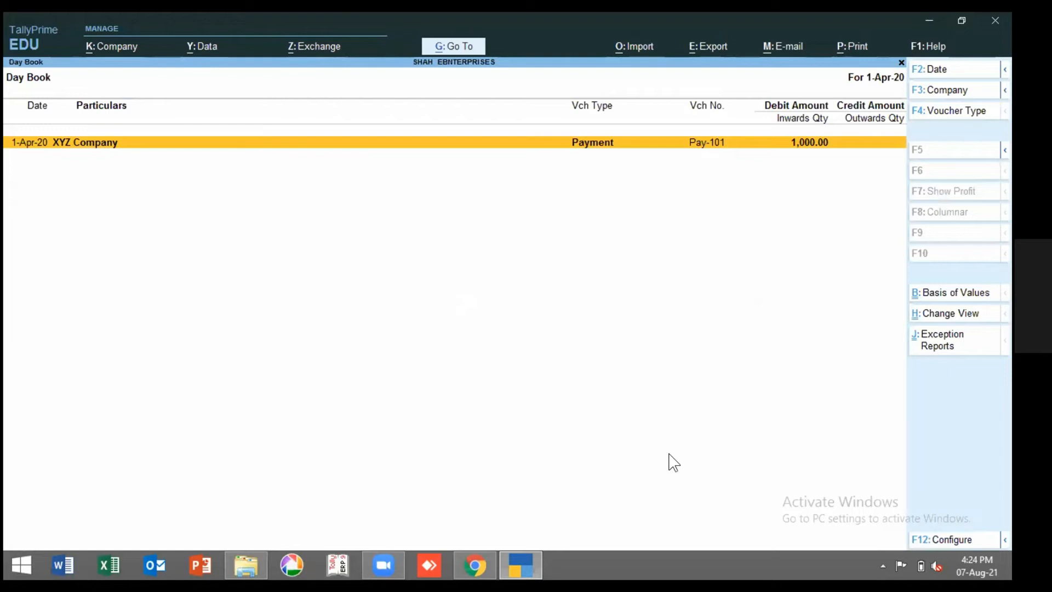
Change the Day Book period to run from 1-4-2020 to 31-3-22.
key(alt)
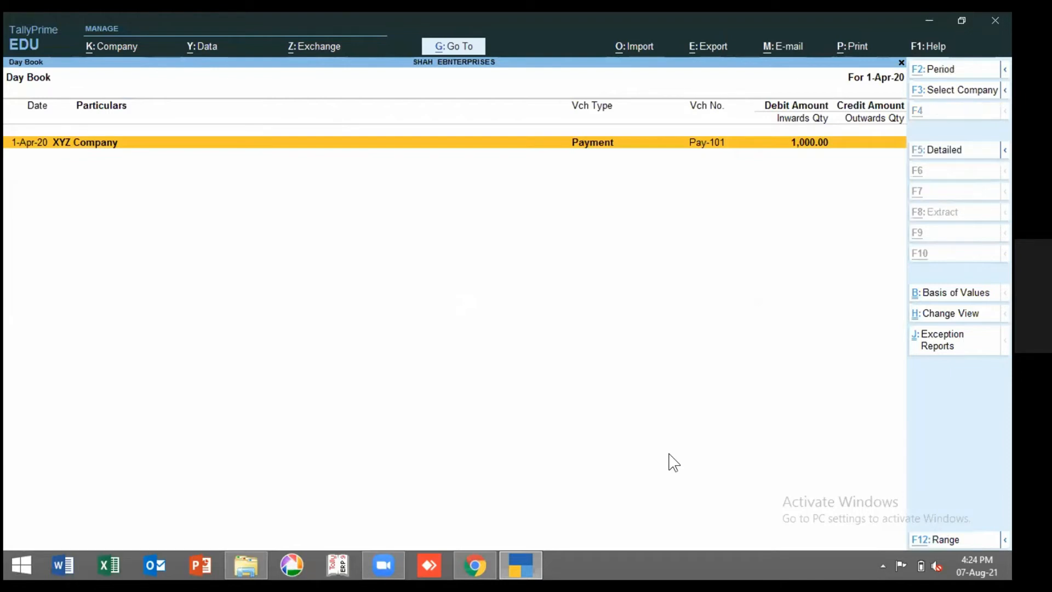
key(alt+F2)
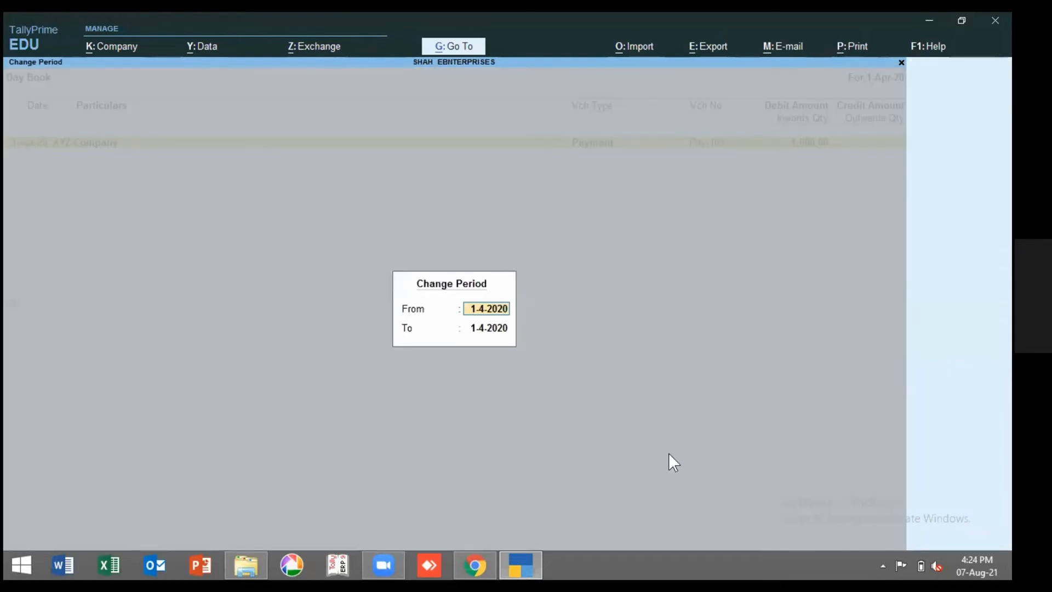
key(Return)
text(31-3-22)
key(Return)
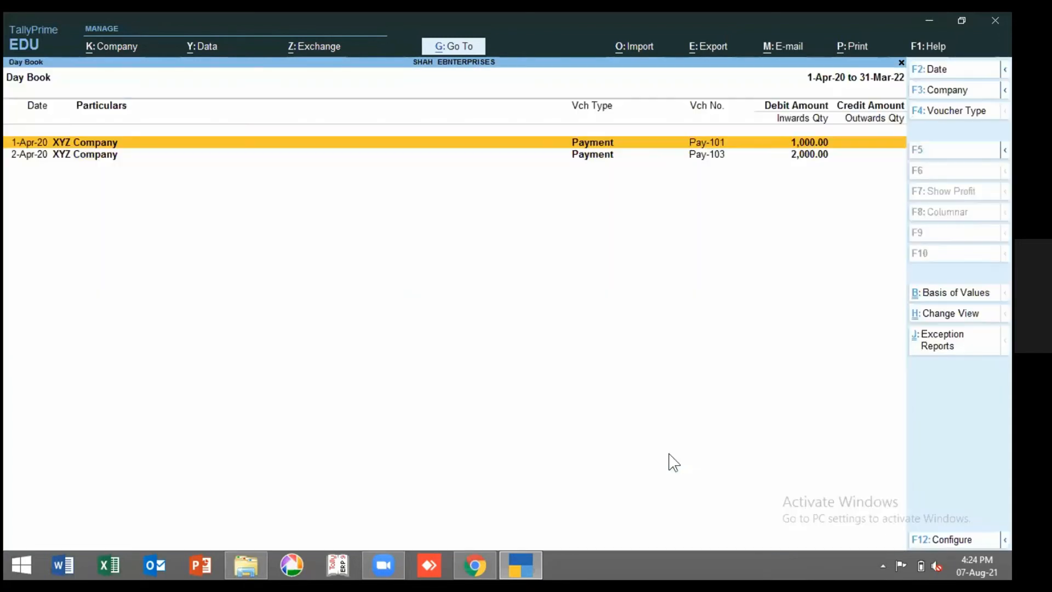
Look through the payment vouchers in the Day Book and read the import messages in the calculator pane.
key(Down)
key(Up)
key(Down)
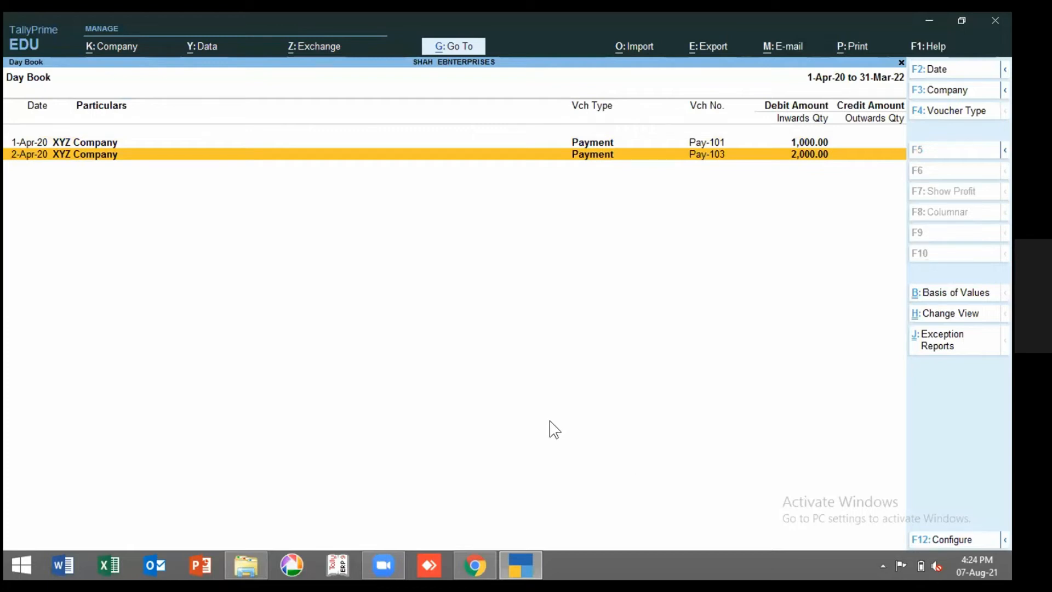
key(ctrl+n)
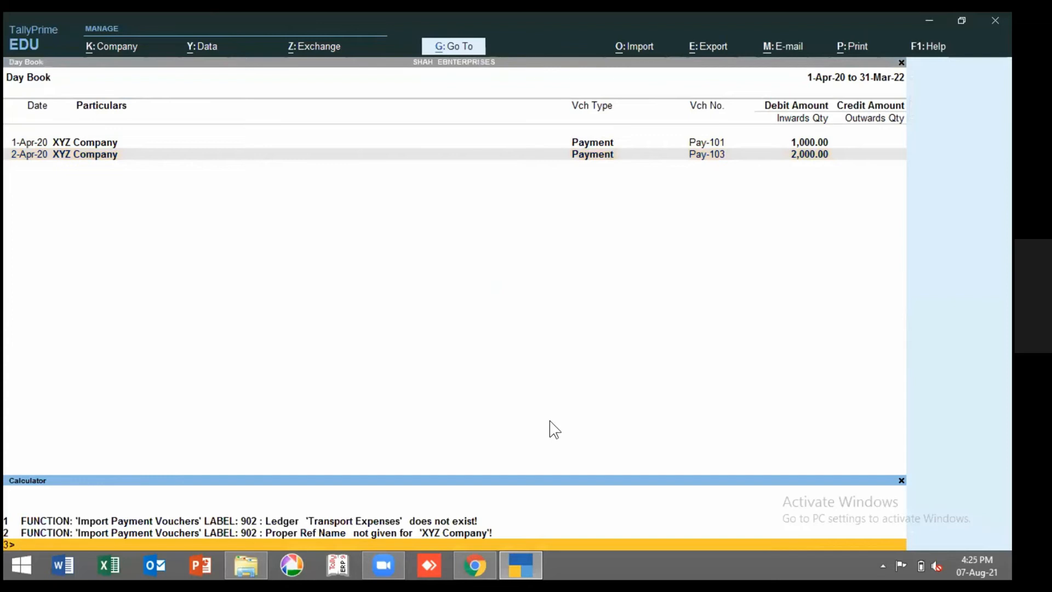
key(Up)
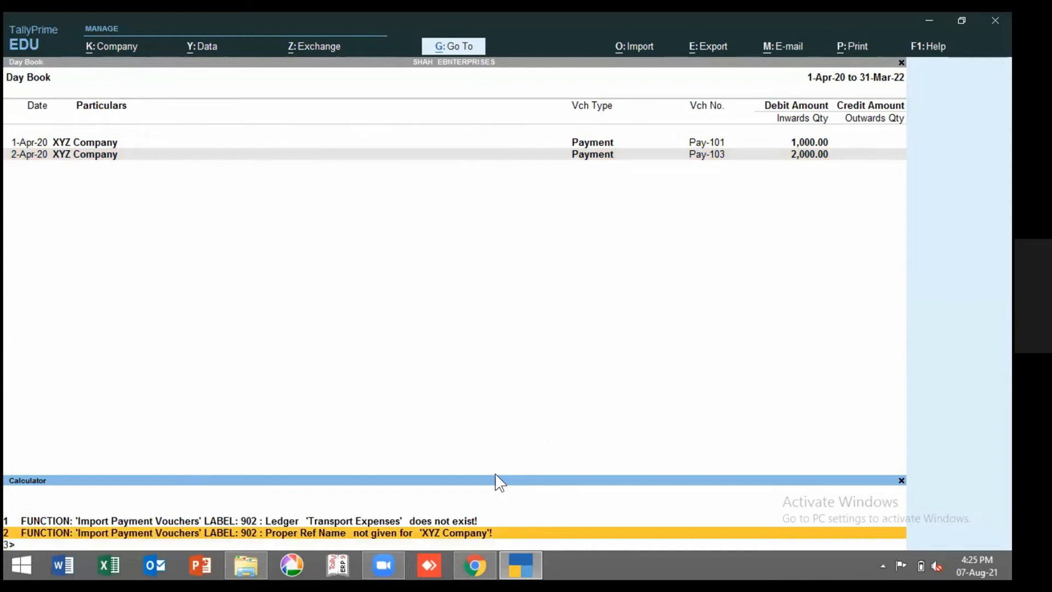
Switch to File Explorer, open Payments Import (1) (1).xlsx, and select the Transport Expenses ledger name in E6.
click(237, 566)
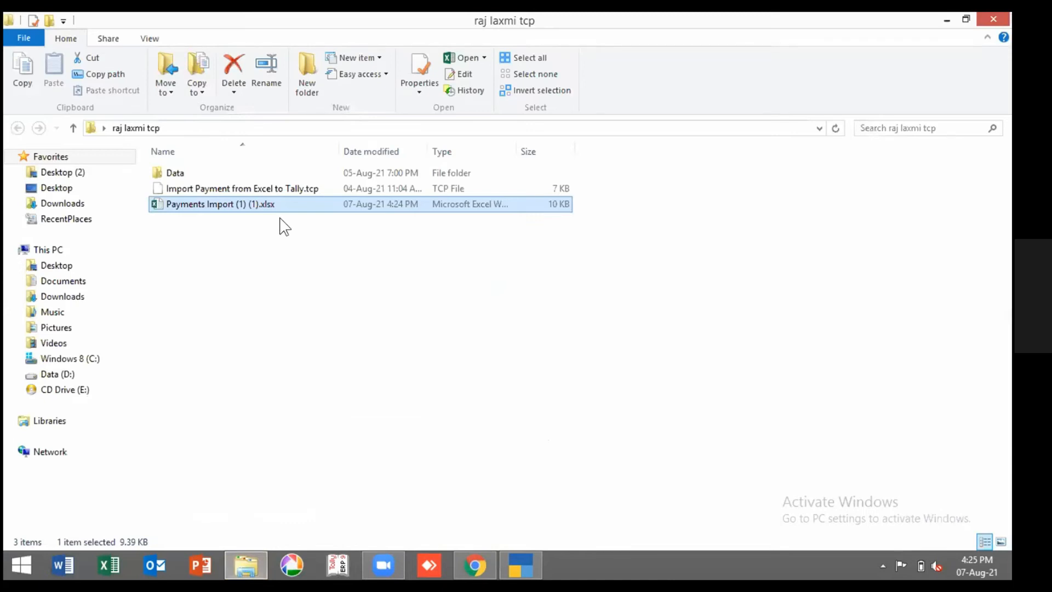
double_click(281, 205)
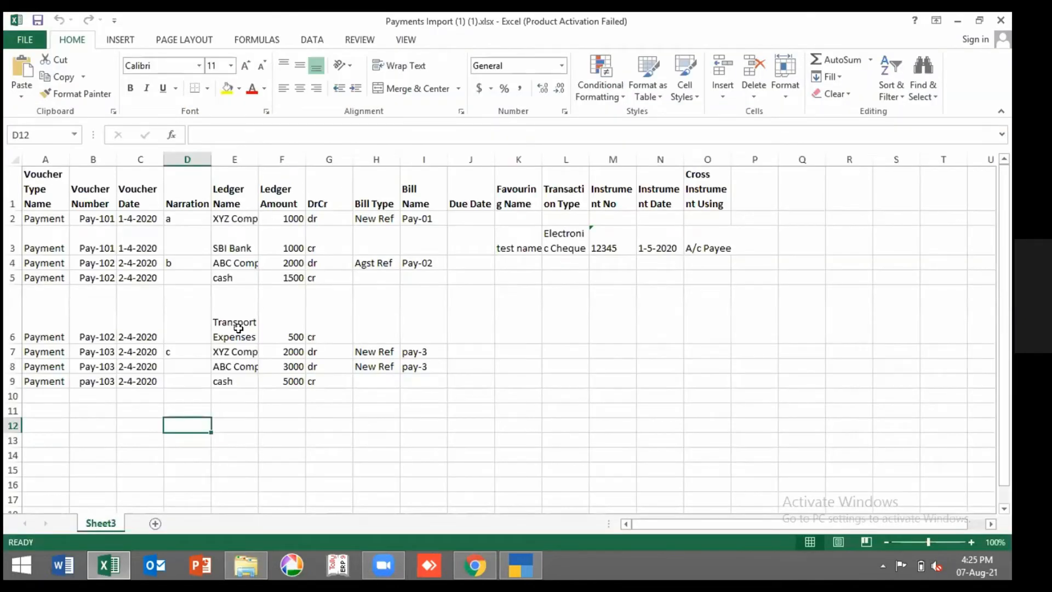
click(238, 328)
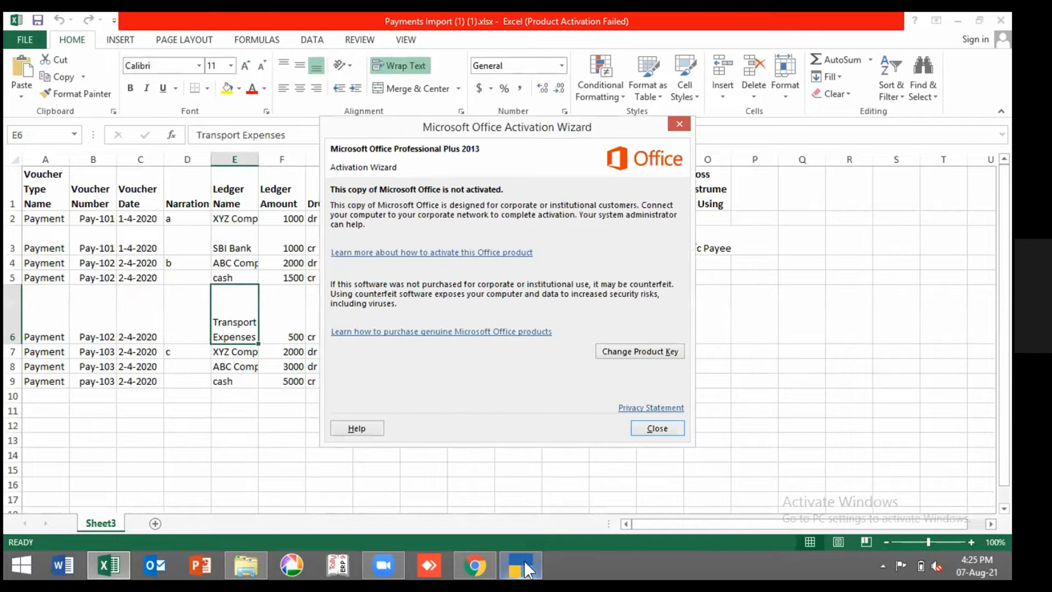
Switch back to TallyPrime, leave the calculator pane and Day Book, and start creating a new ledger.
click(524, 560)
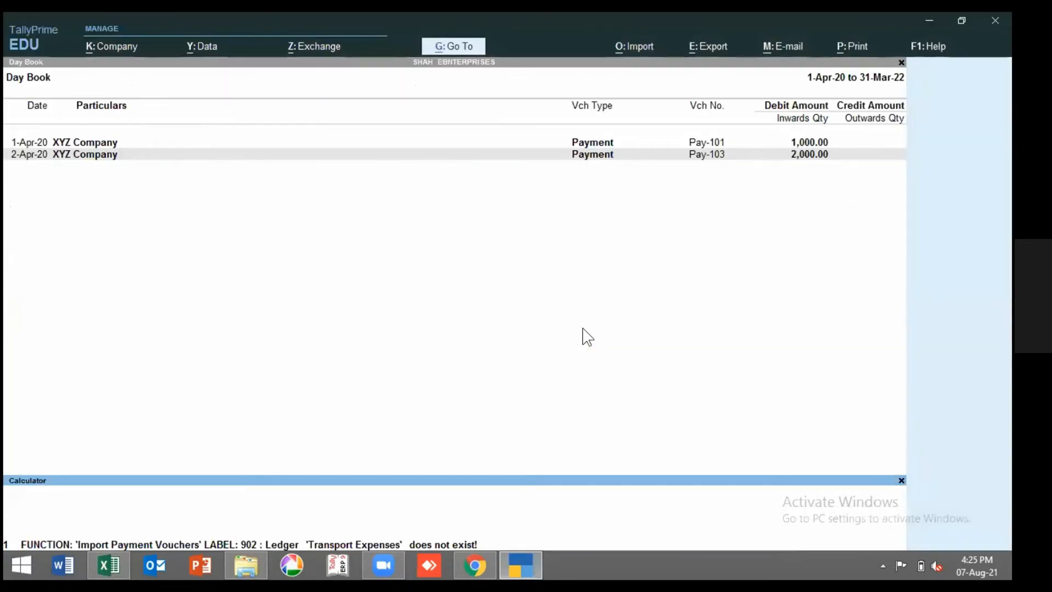
click(902, 481)
key(Escape)
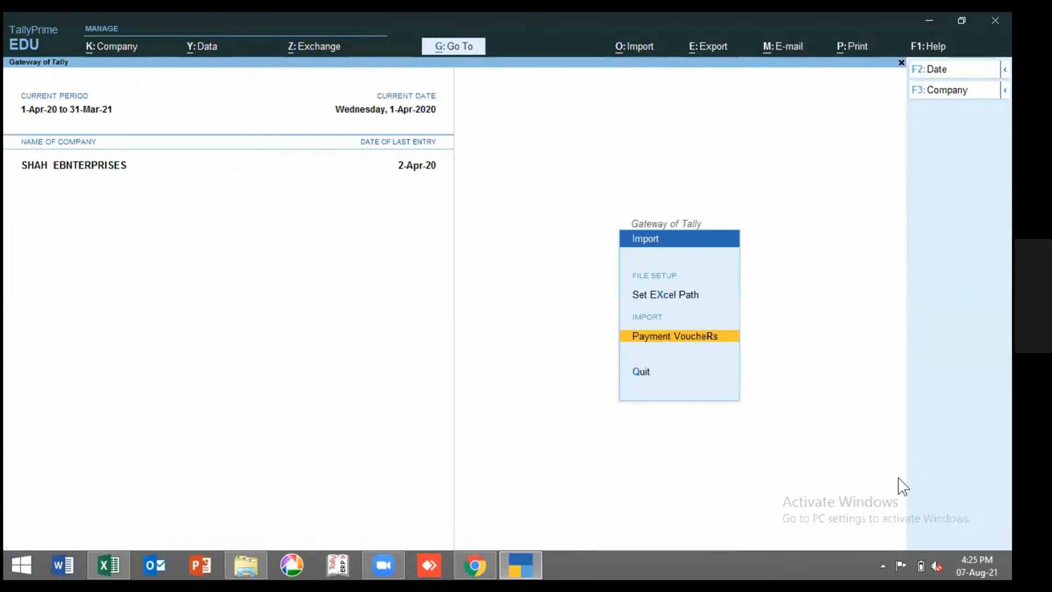
key(Escape)
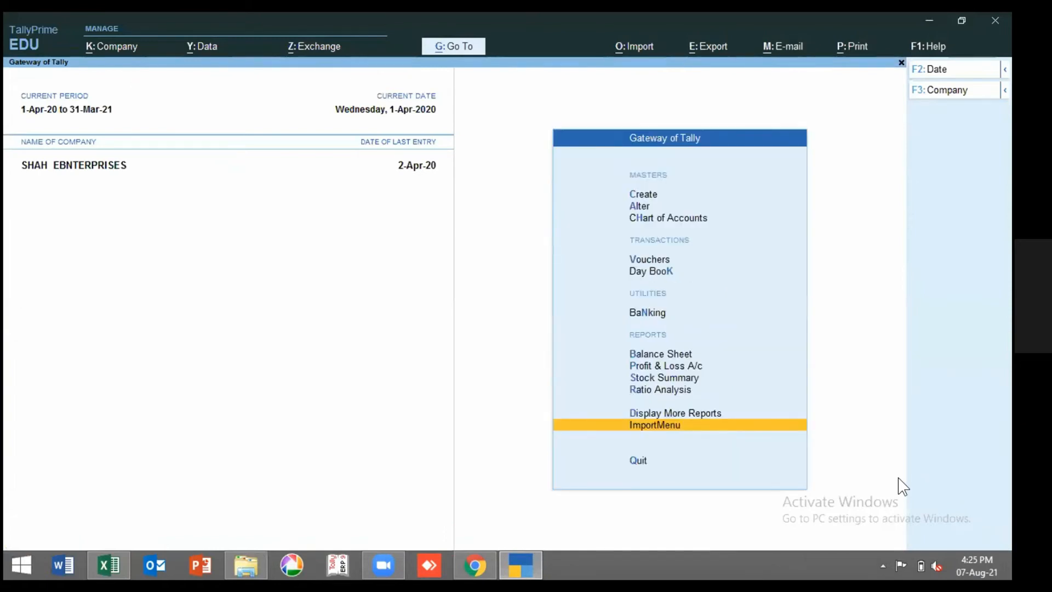
key(c)
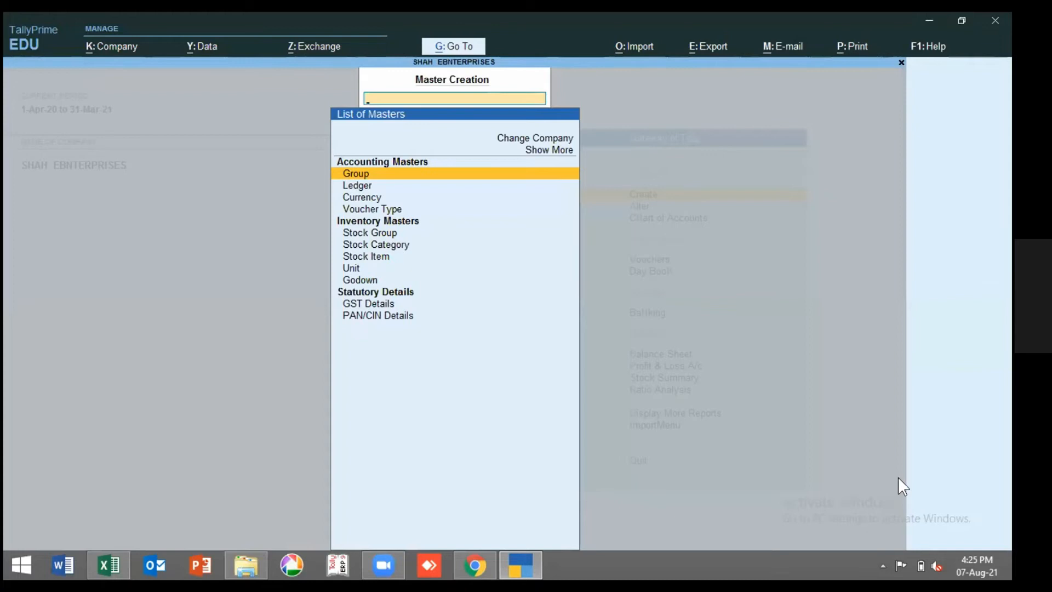
key(Down)
key(Return)
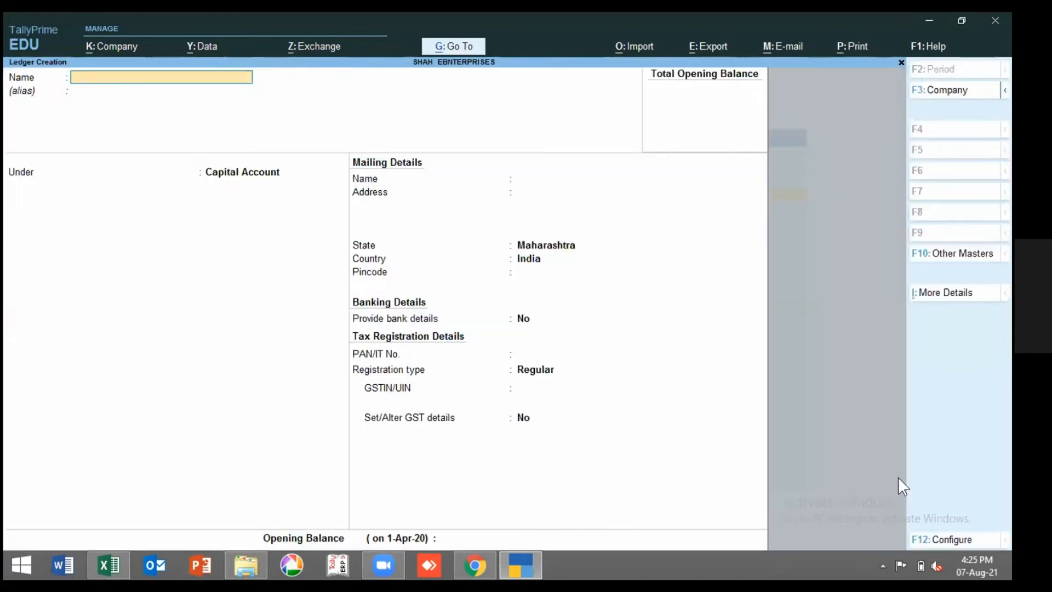
Fill in the new ledger's Name with Transport Expenses, copying the full text from cell E6 of the Excel workbook.
mouse_move(254, 565)
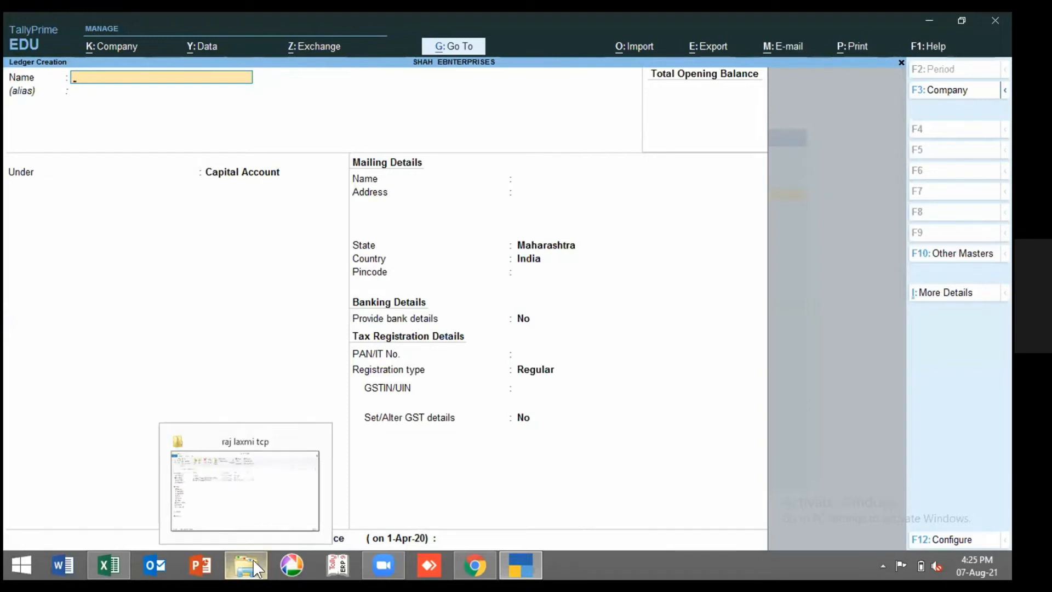
mouse_move(104, 562)
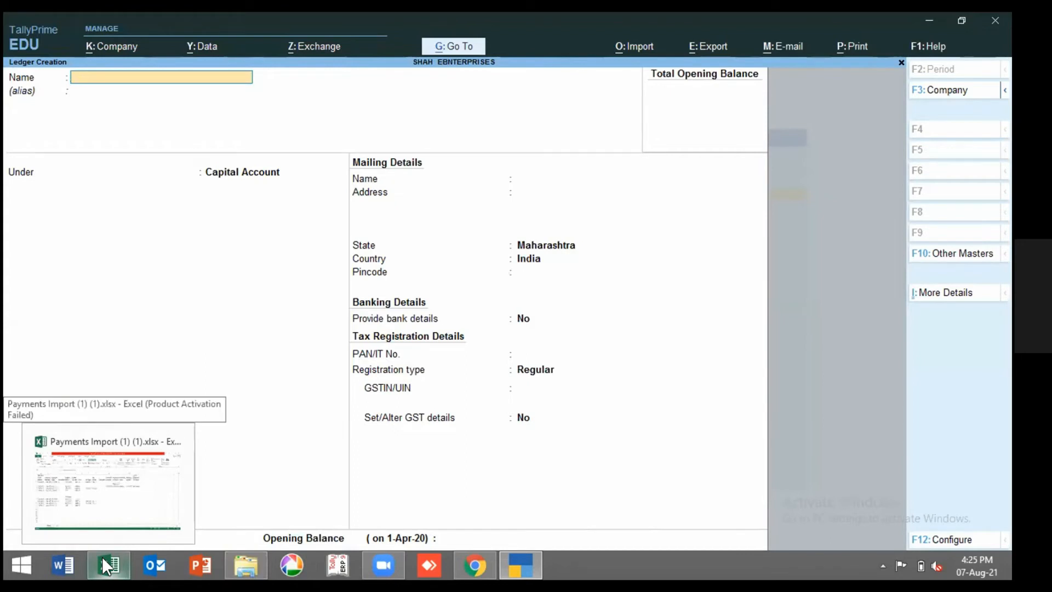
mouse_move(124, 511)
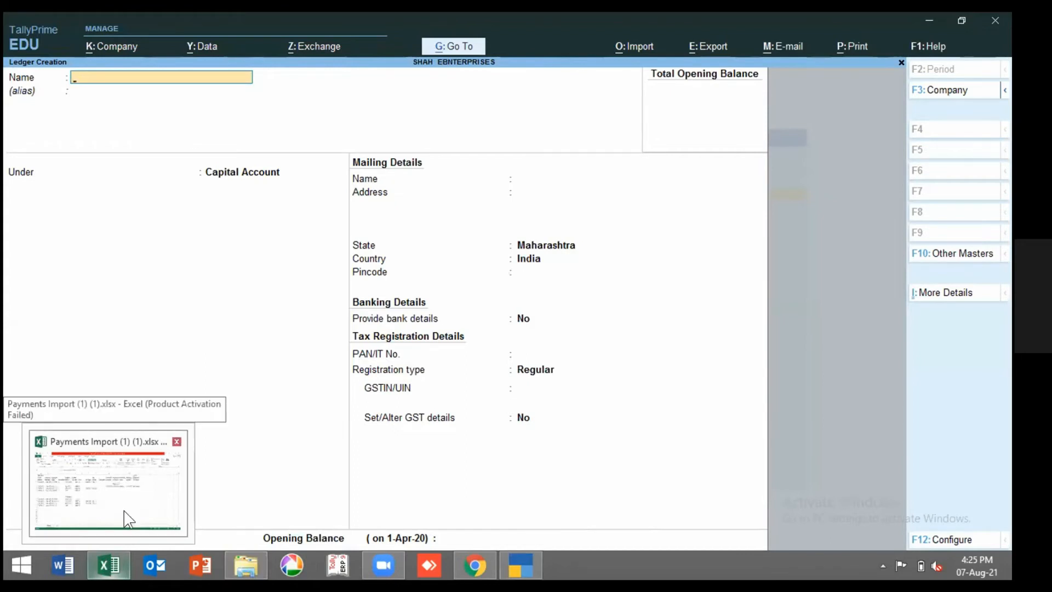
click(123, 510)
click(680, 127)
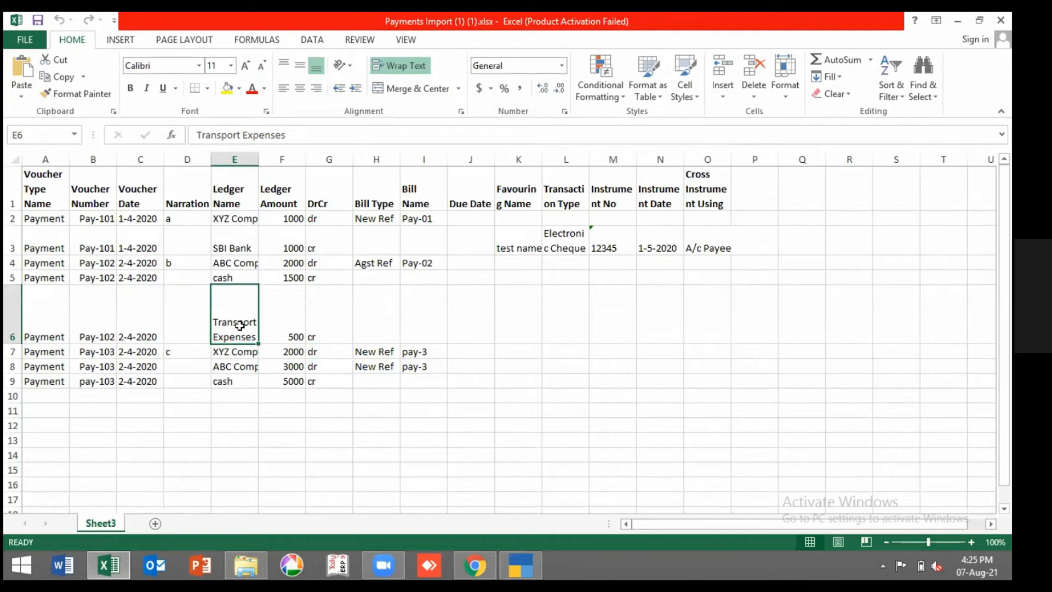
key(F2)
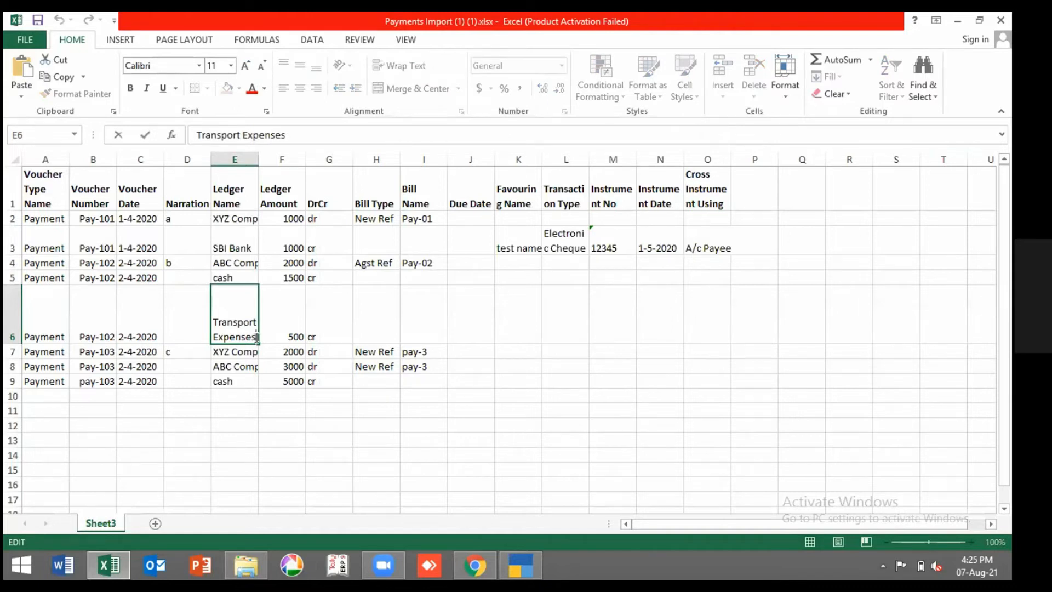
key(shift+Left)
key(shift+Left)
key(shift+Left)
key(shift+Left)
key(shift+Left)
key(shift+Left)
key(shift+Left)
key(shift+Left)
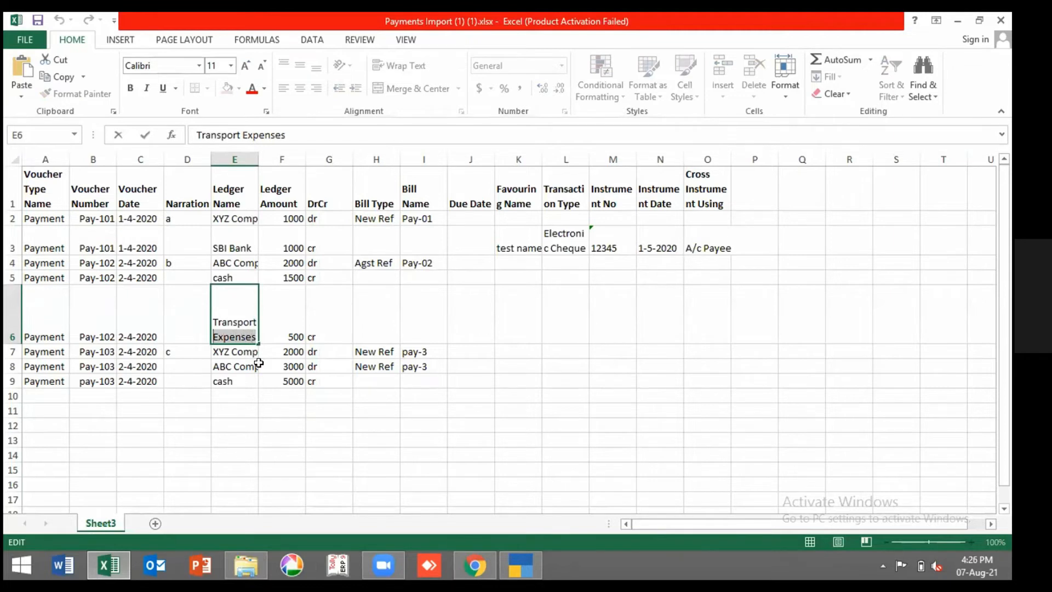
key(shift+Left)
key(shift+Left)
key(shift+Left)
key(shift+Left)
key(shift+Left)
key(shift+Left)
key(shift+Left)
key(shift+Left)
key(shift+Left)
key(shift+Left)
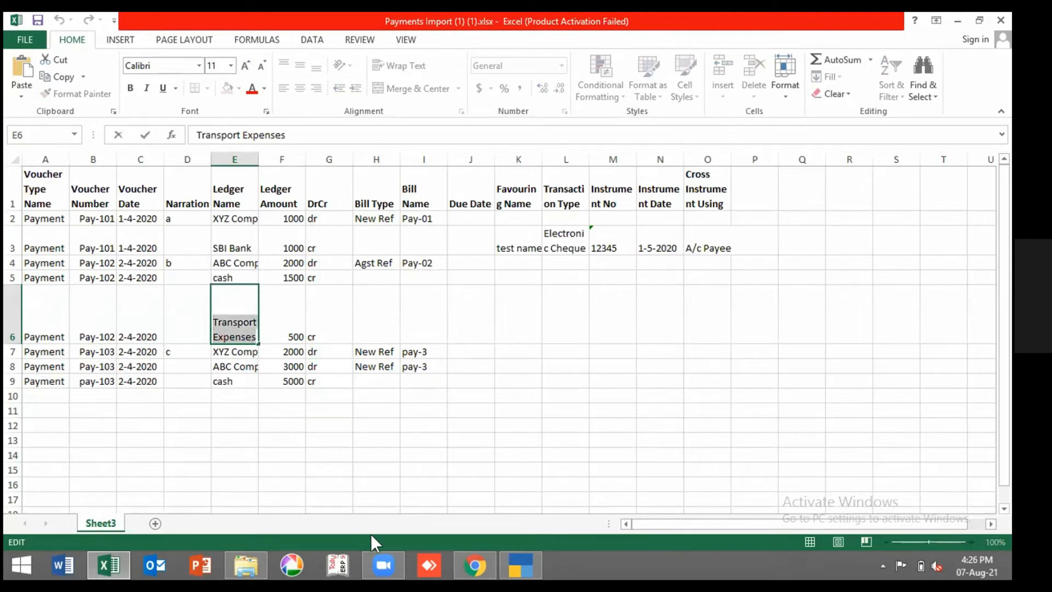
click(520, 570)
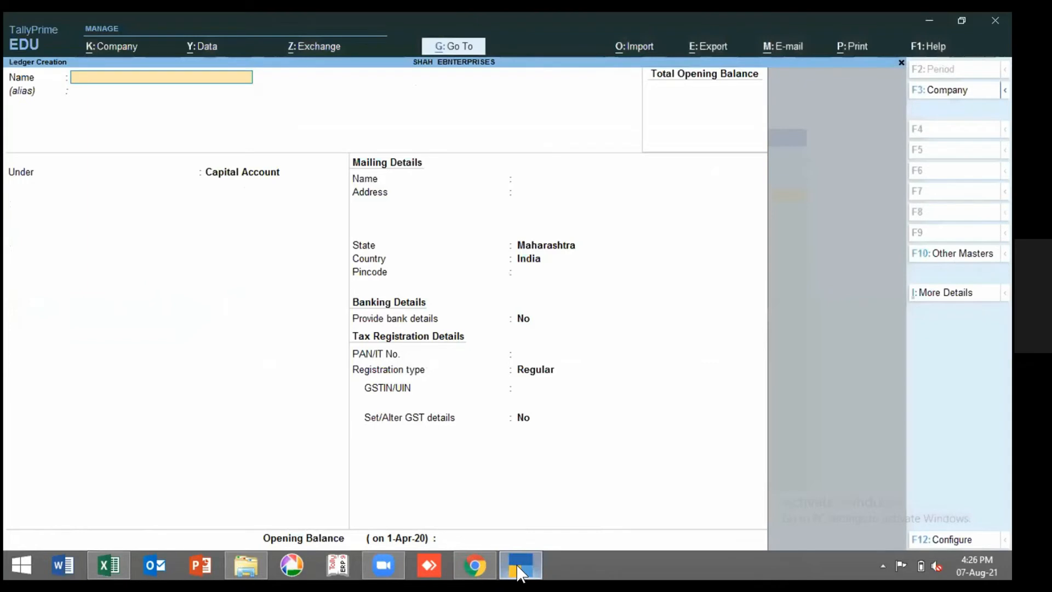
key(ctrl+alt+v)
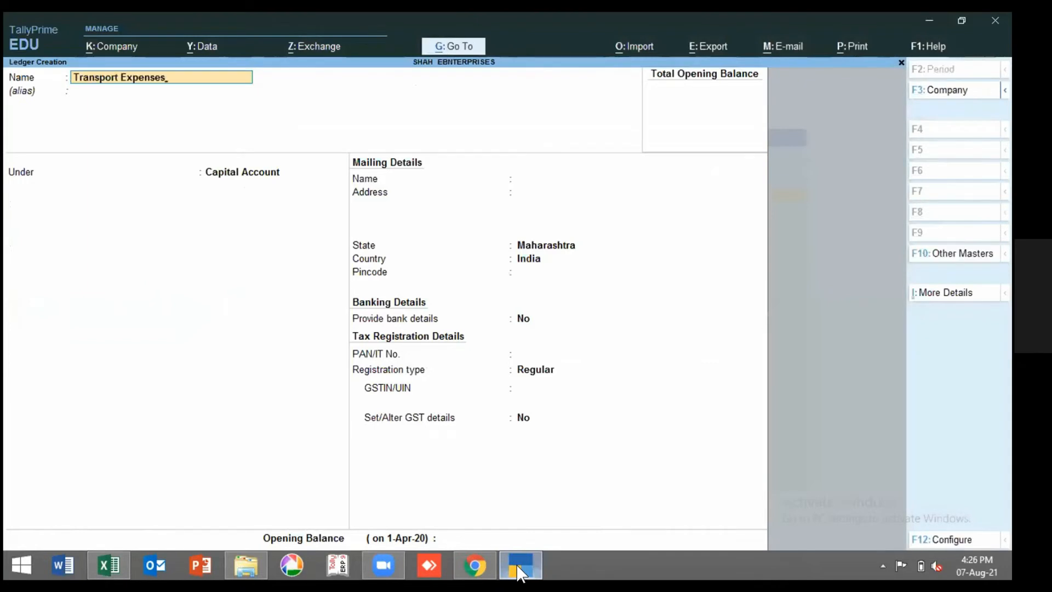
Place the Transport Expenses ledger under Indirect Expenses, save it, and leave ledger creation for the Gateway of Tally.
key(Return)
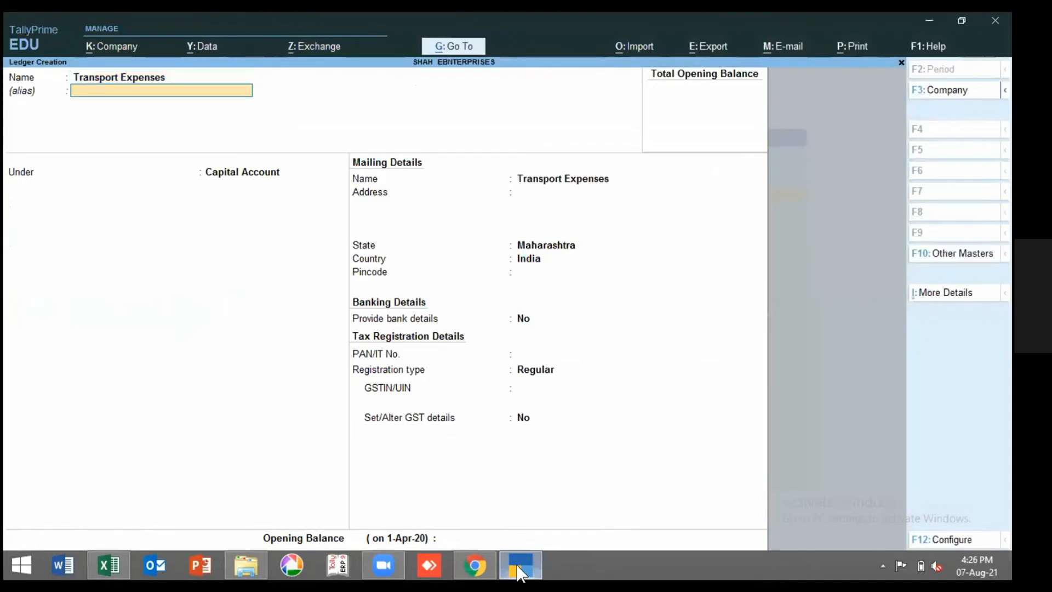
key(Return)
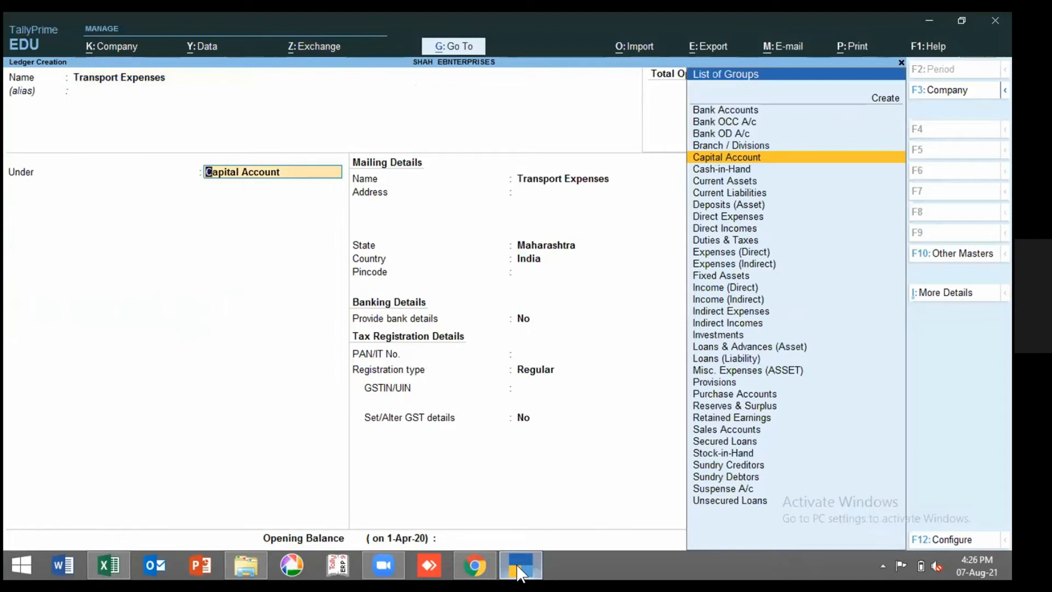
text(Ind)
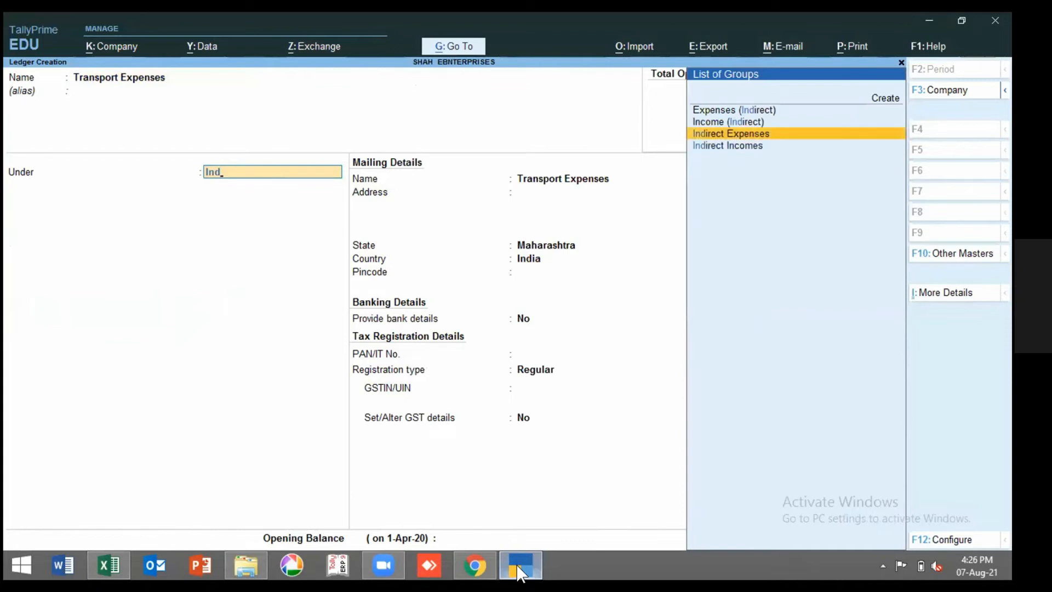
key(Return)
key(ctrl)
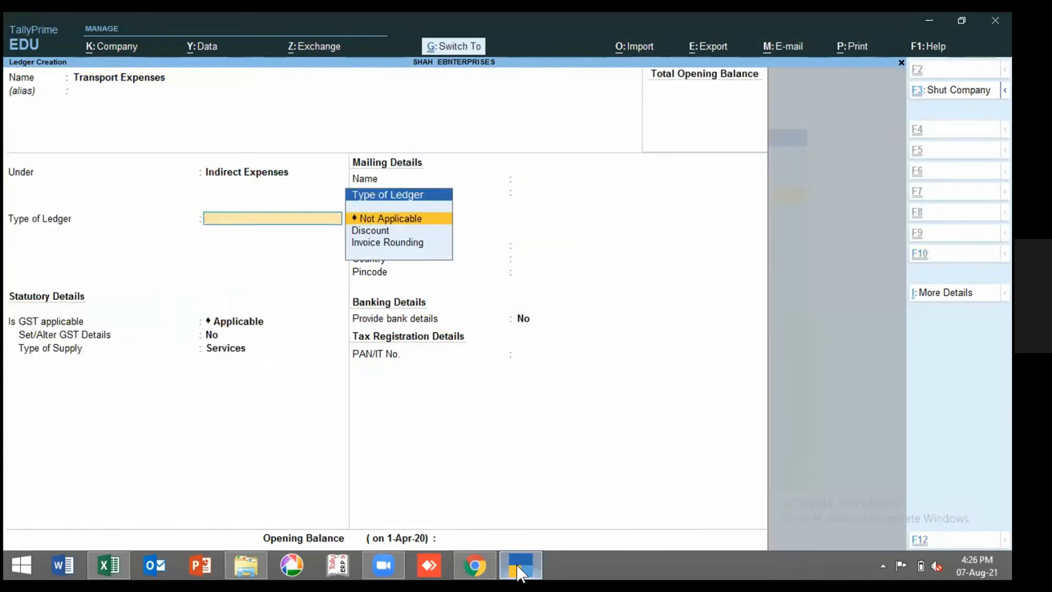
key(ctrl+a)
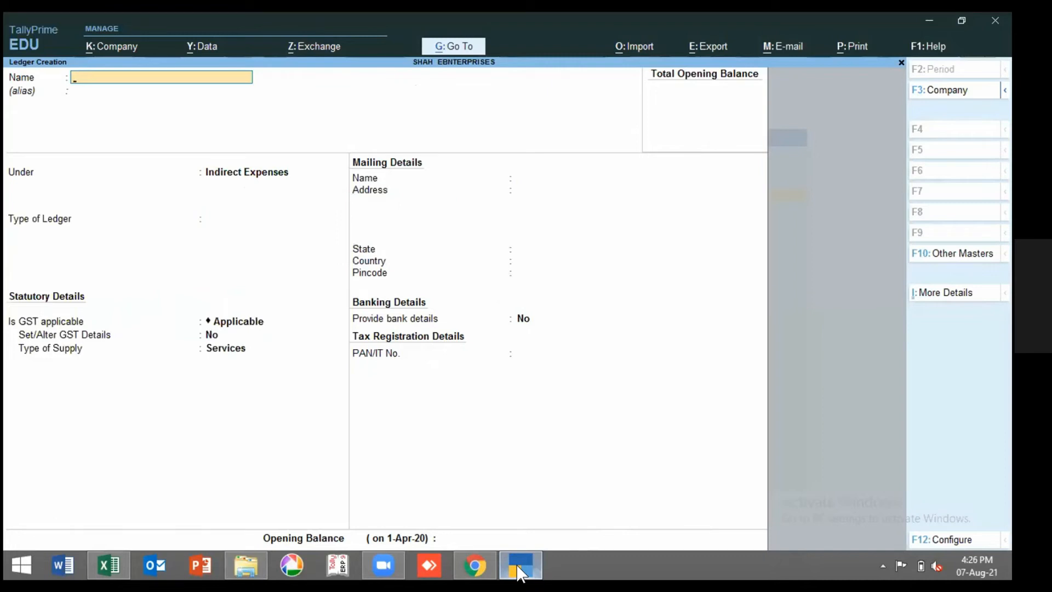
key(Escape)
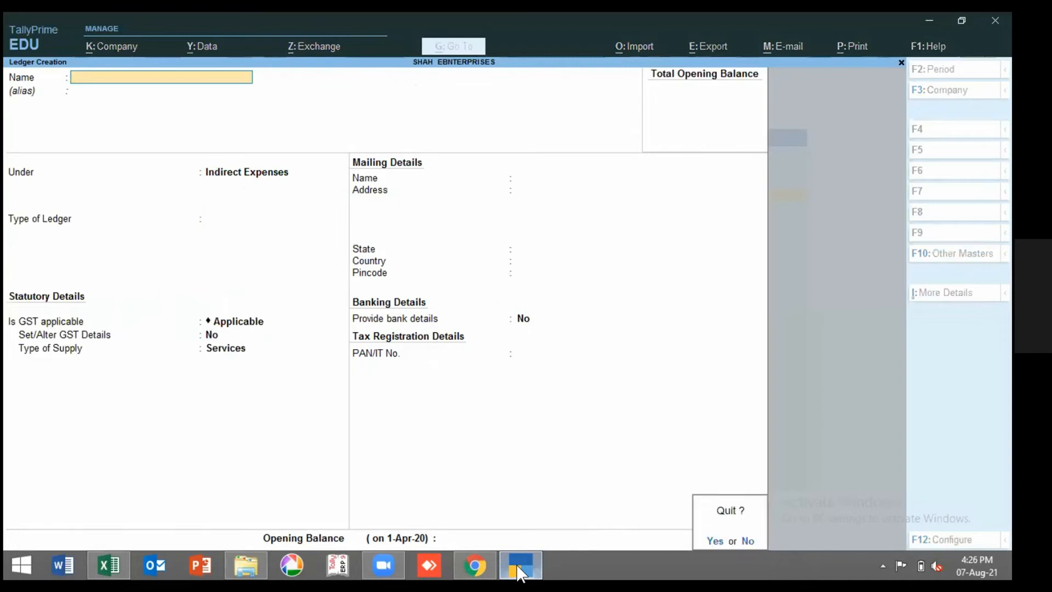
key(y)
key(Escape)
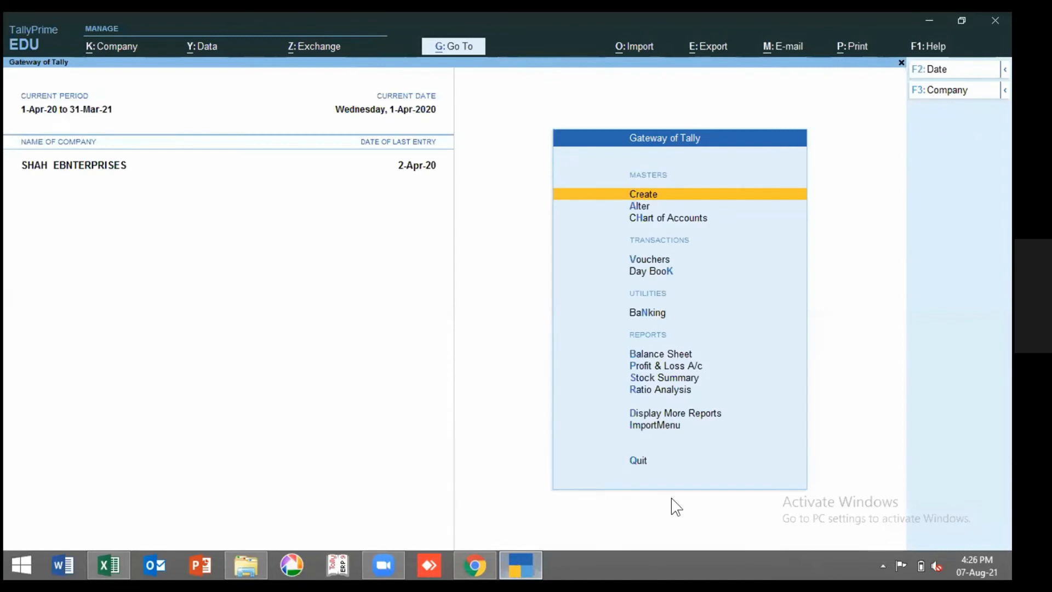
Switch to Excel, close the Payments Import (1) (1).xlsx workbook, and return to TallyPrime.
click(108, 573)
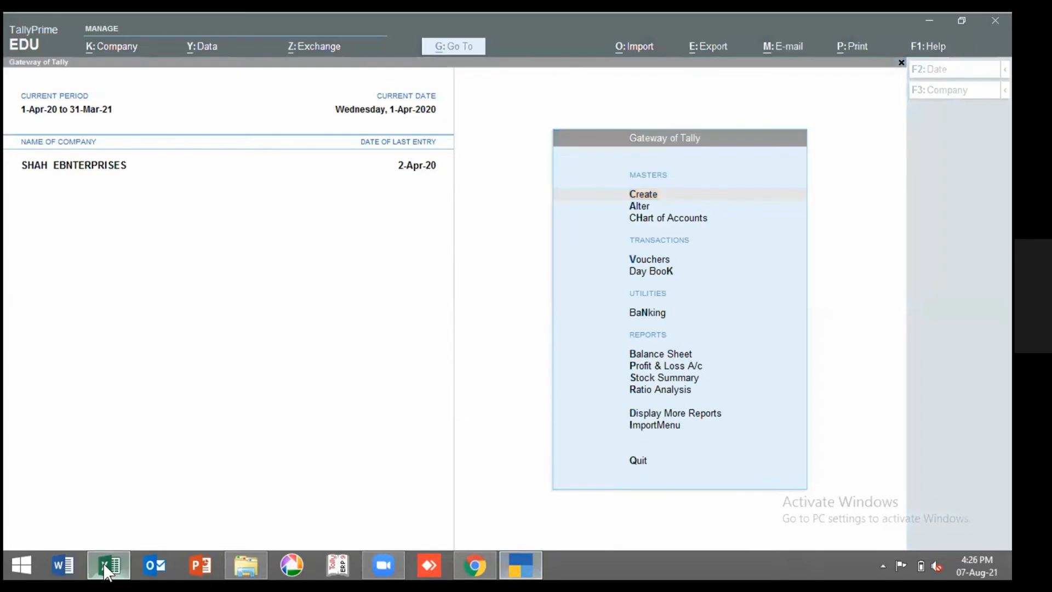
click(480, 412)
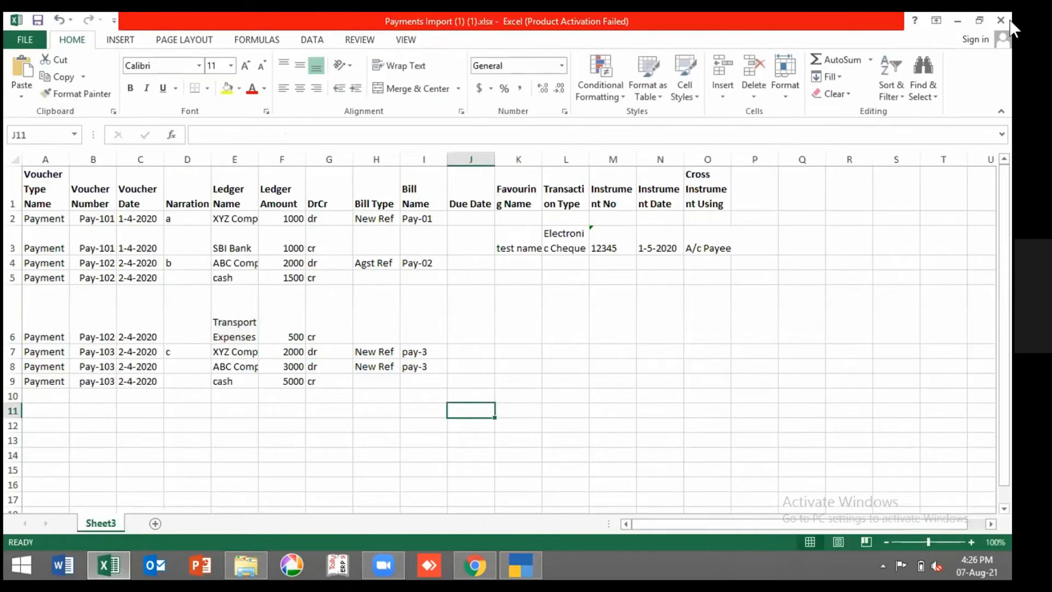
mouse_move(1004, 24)
click(1002, 20)
click(447, 304)
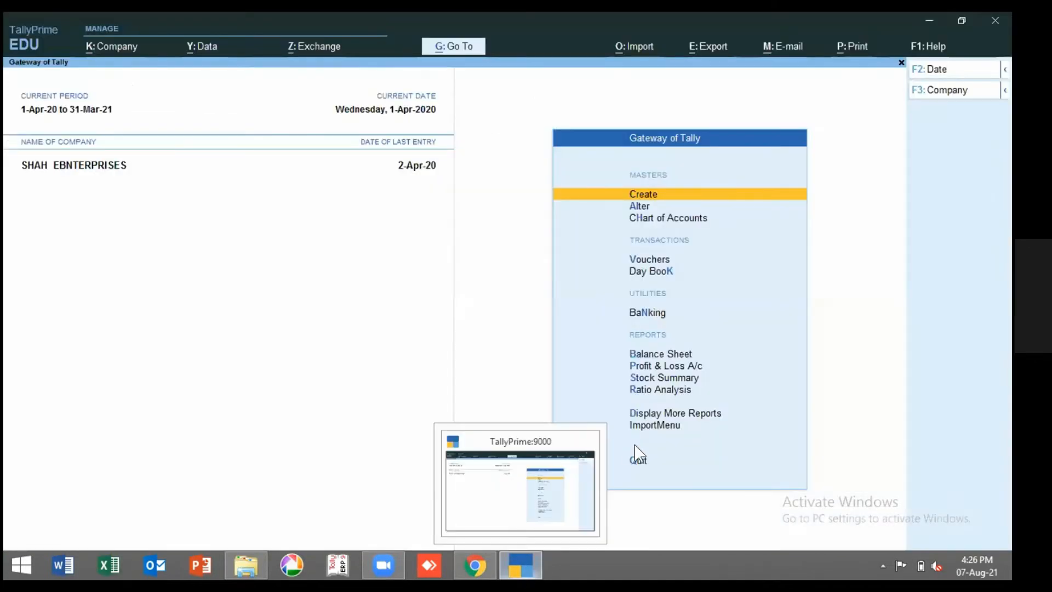
Import the payment vouchers again through the import add-on and continue to the Day Book.
click(657, 425)
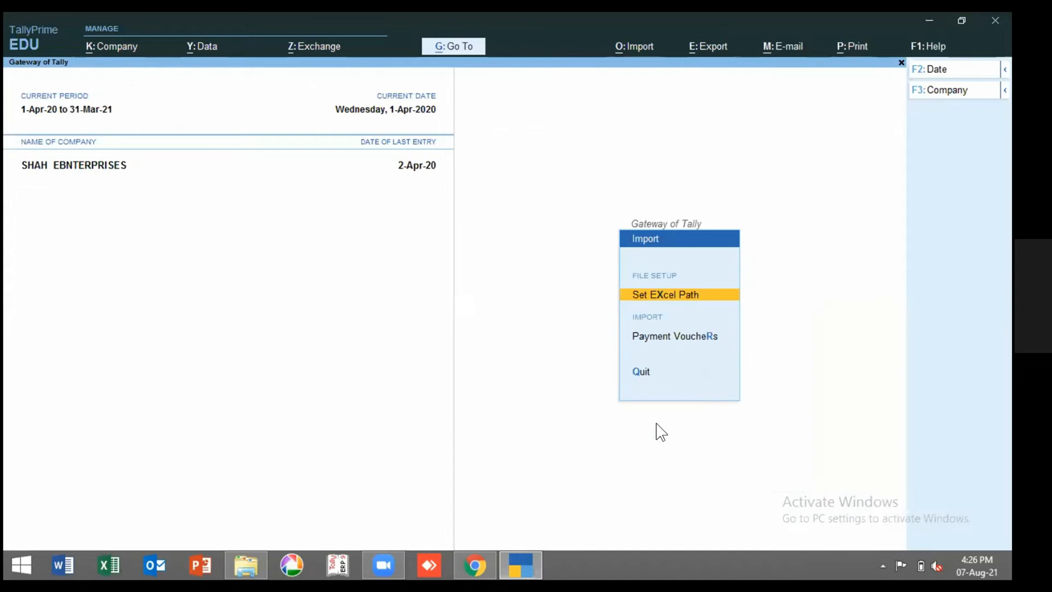
key(Down)
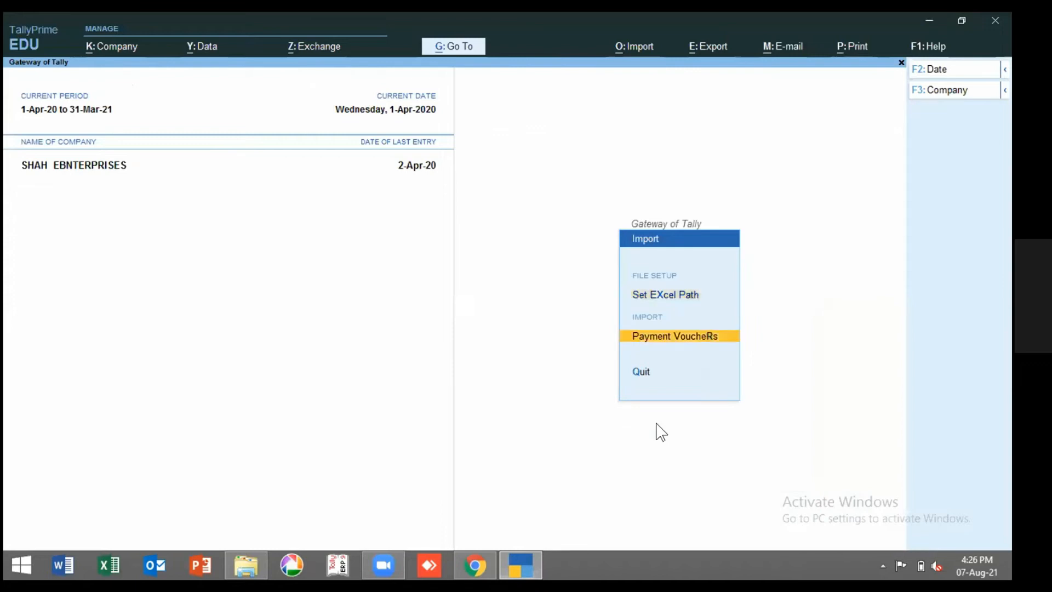
key(Return)
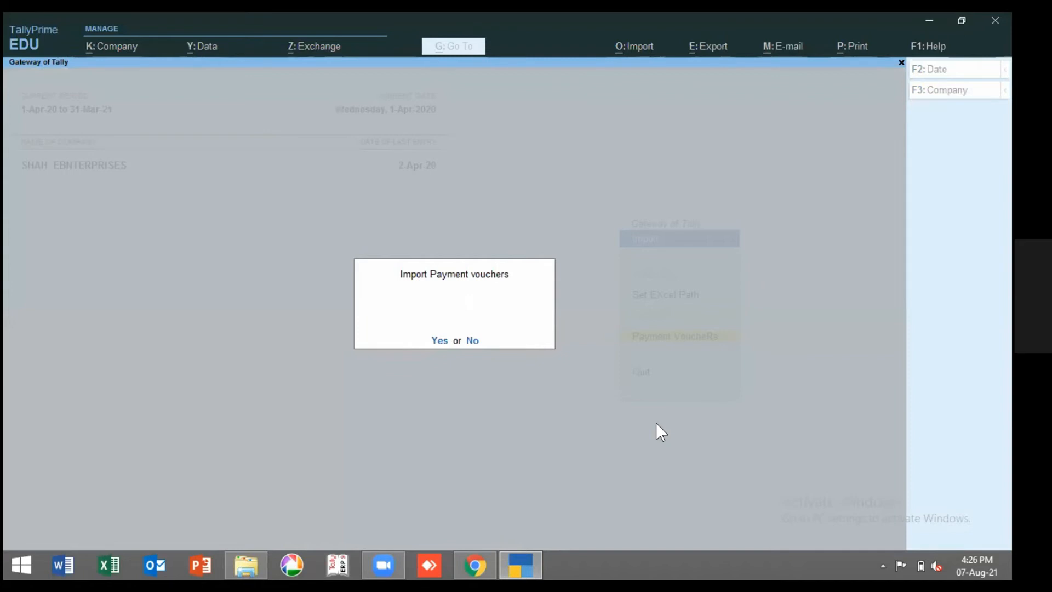
key(Return)
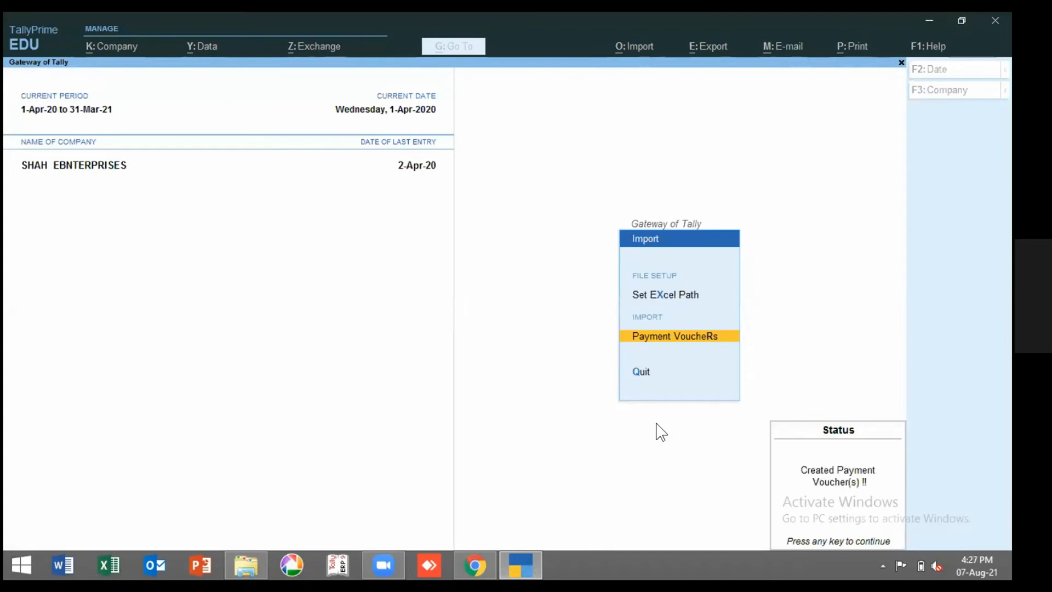
key(Return)
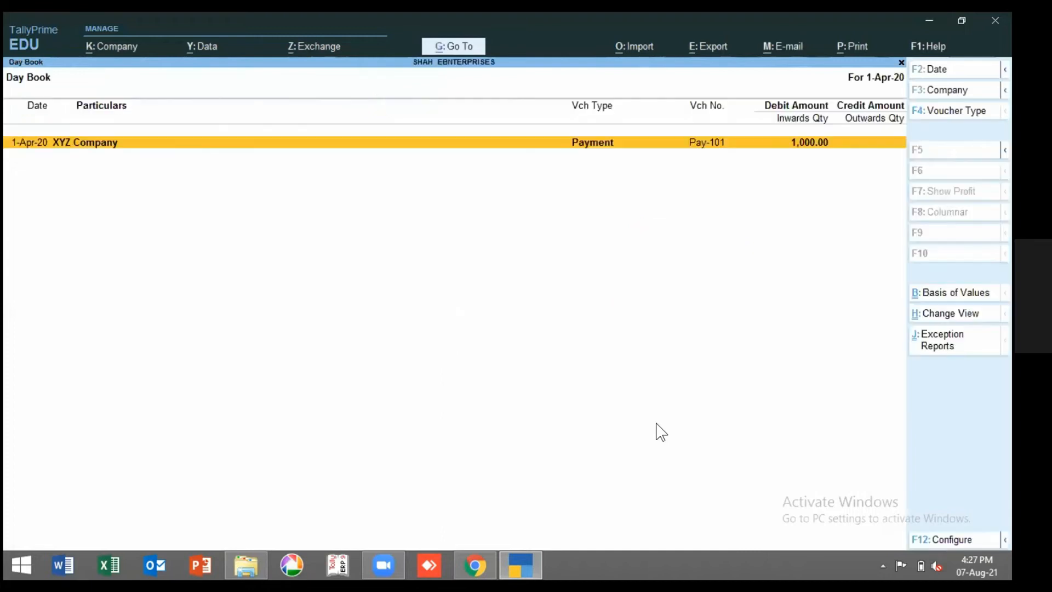
Extend the Day Book period to 31-3-22 and look through the listed payment vouchers.
key(alt+F2)
key(Return)
text(31-3-22)
key(Return)
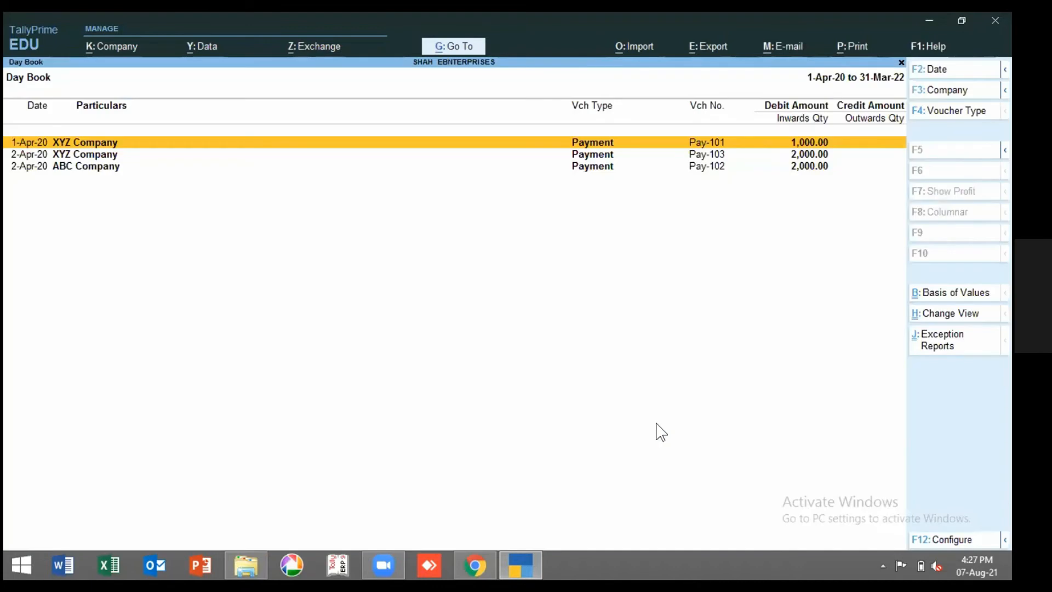
key(Down)
key(Down)
key(Up)
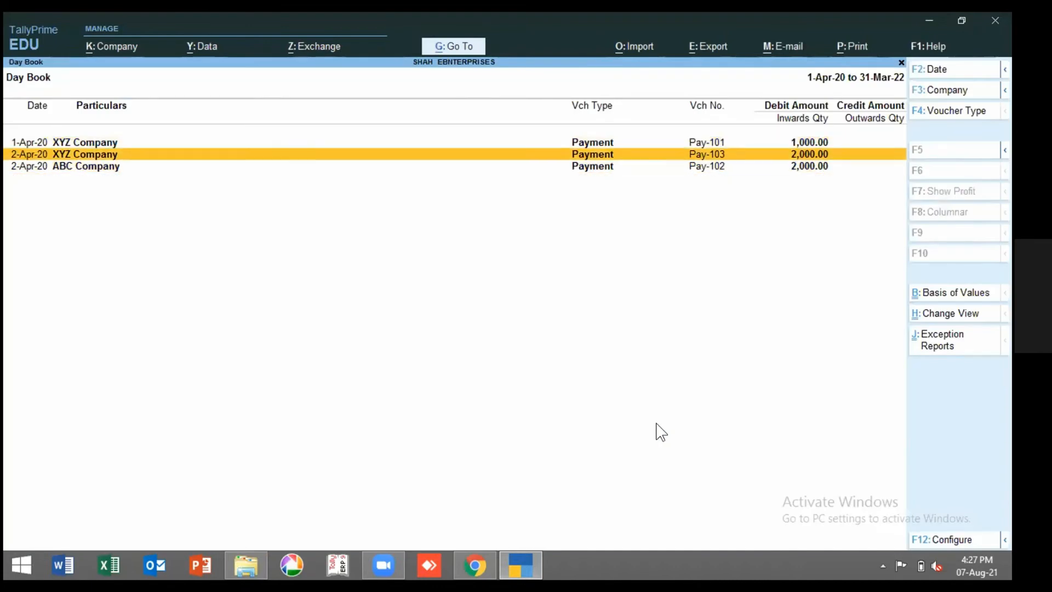
key(Up)
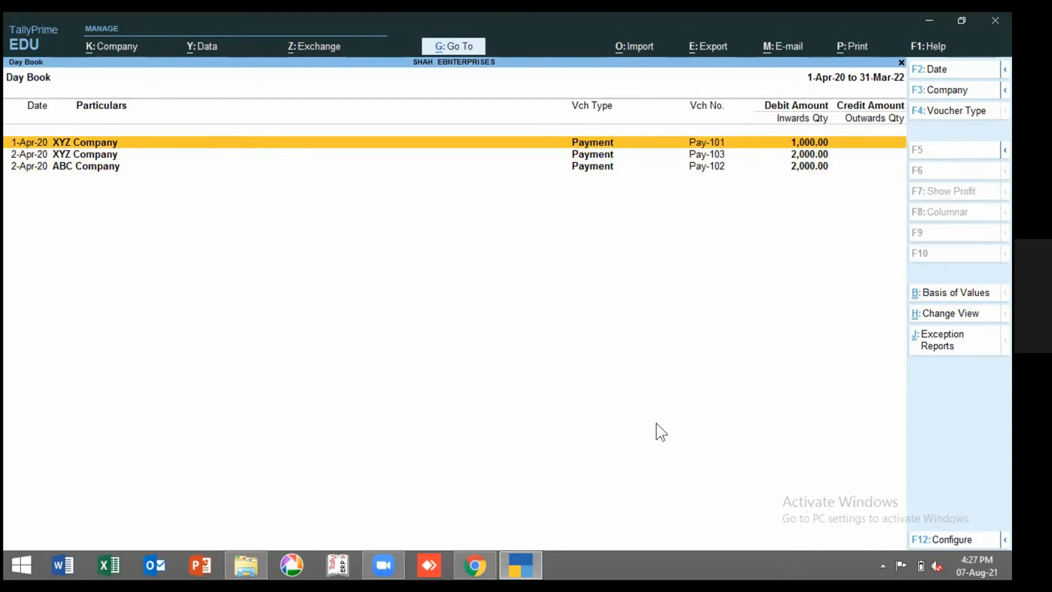
key(Down)
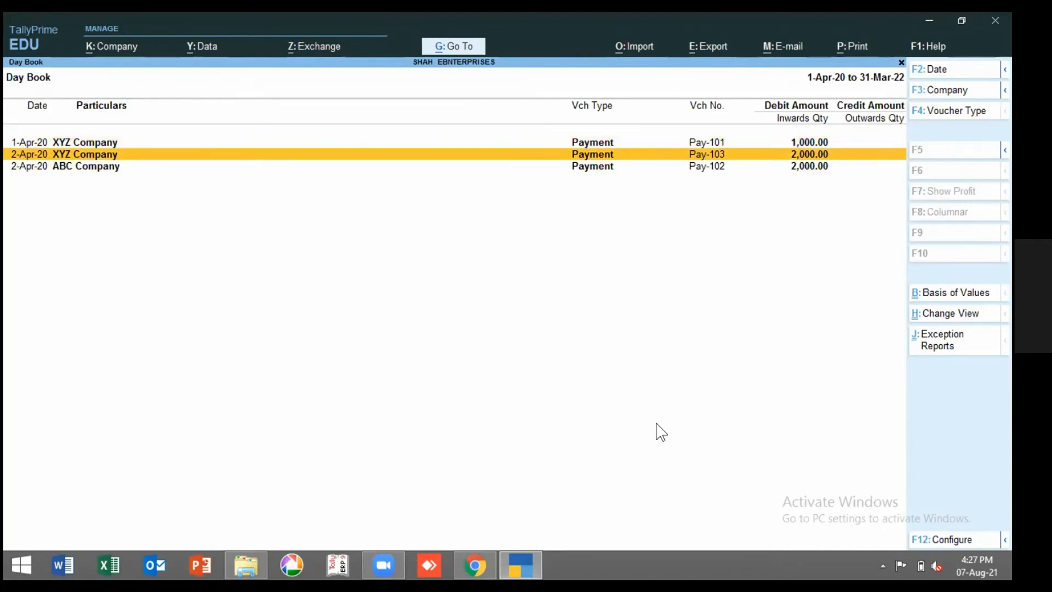
key(Up)
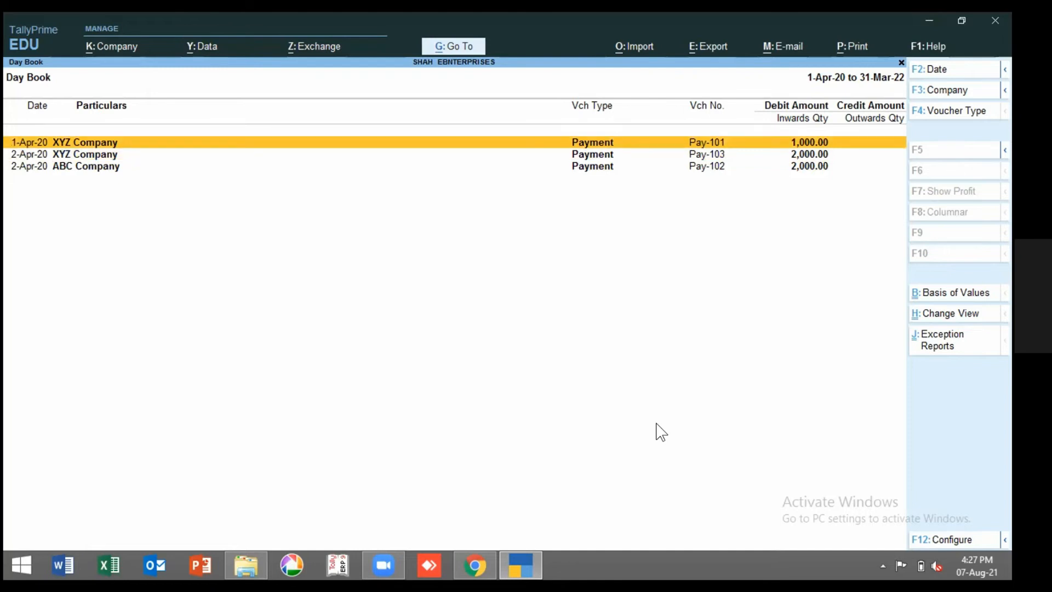
Open payment voucher Pay-101 and review its number, date, account, party ledger, amount and bill reference.
key(Return)
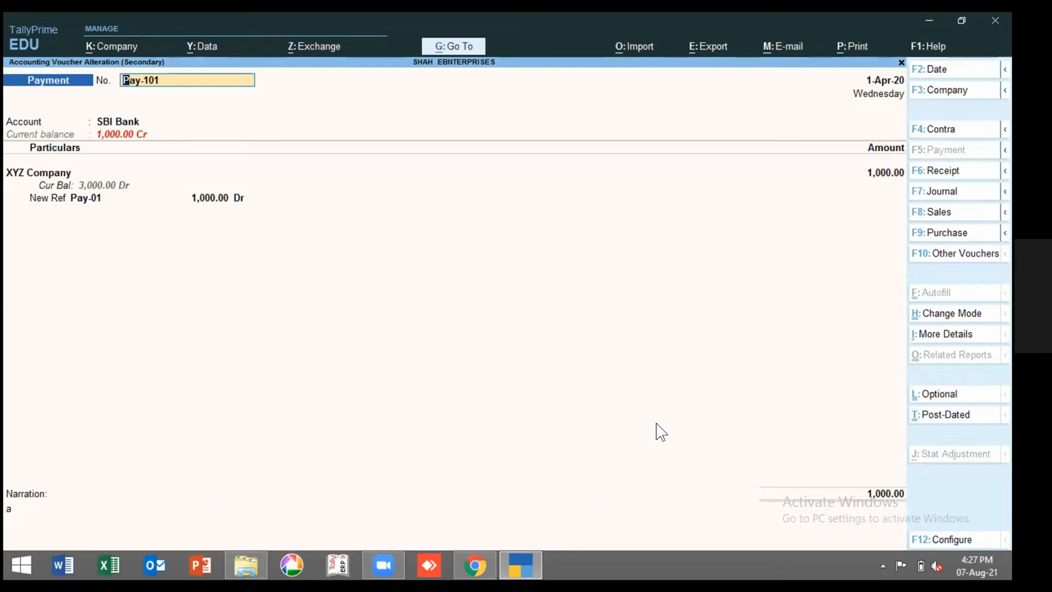
key(Return)
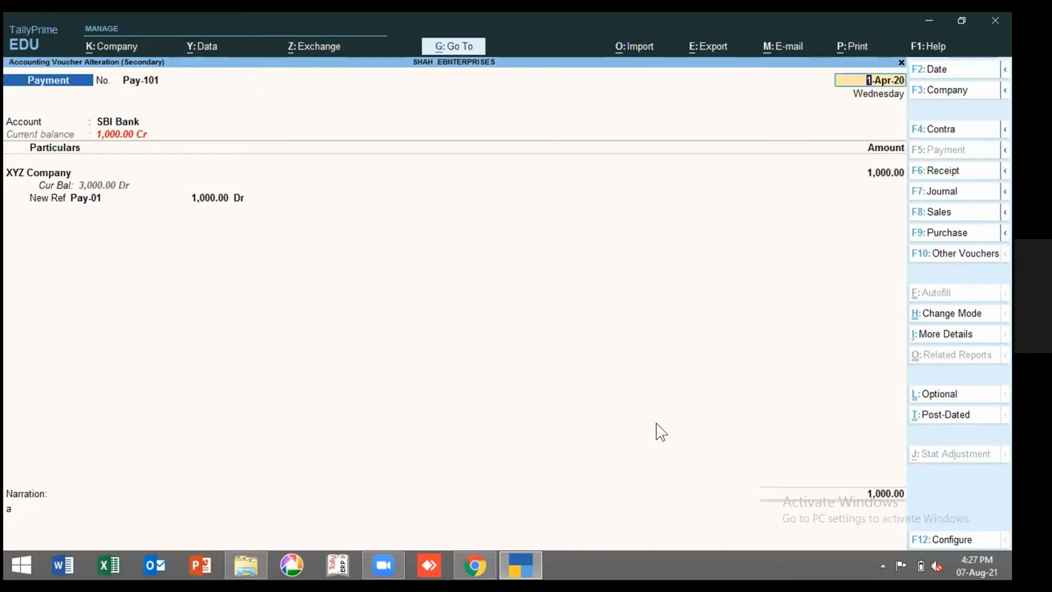
key(Return)
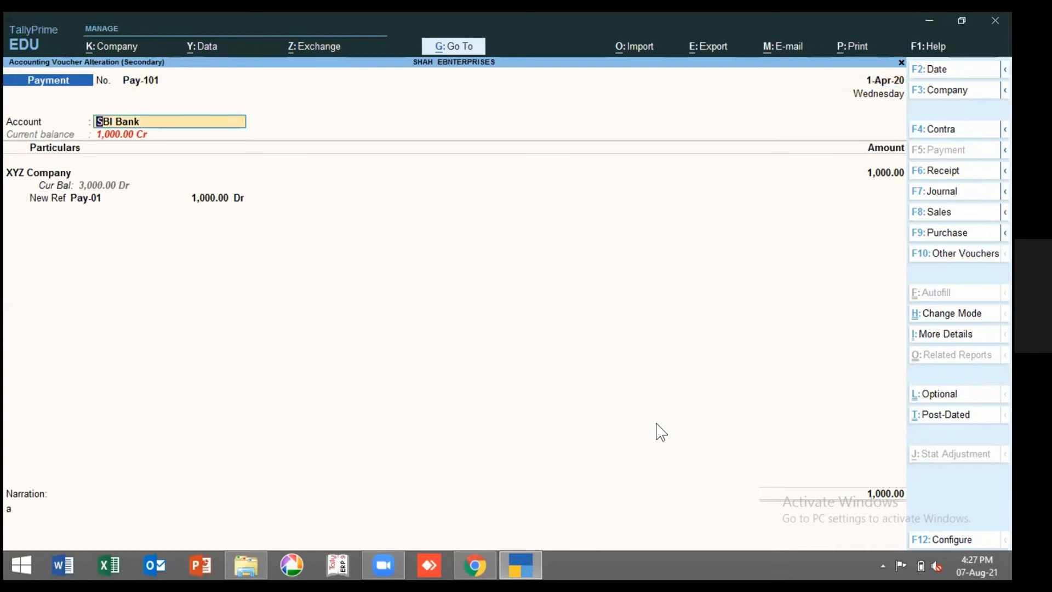
key(Return)
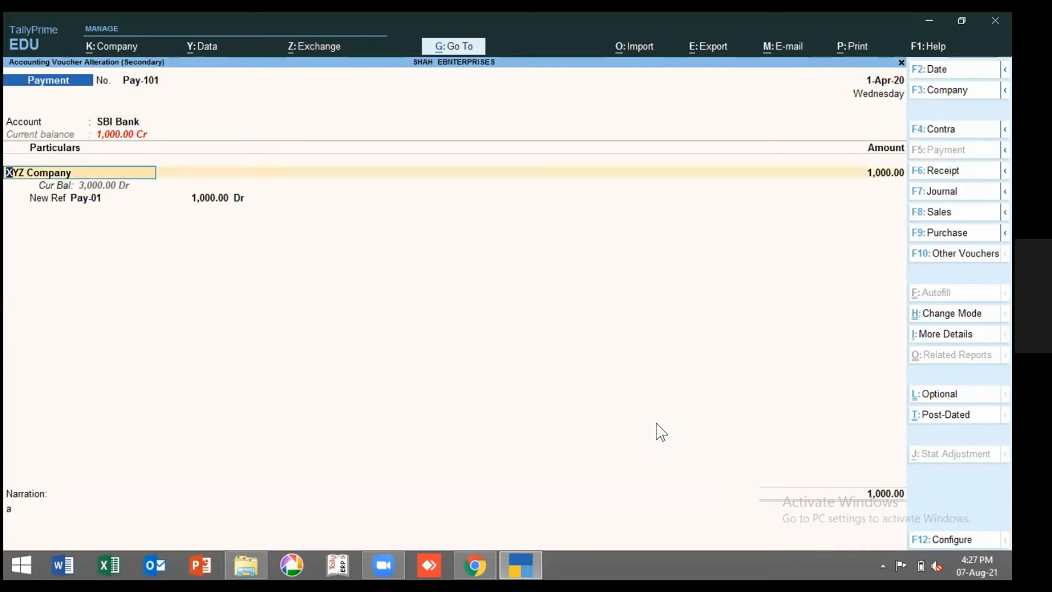
key(Return)
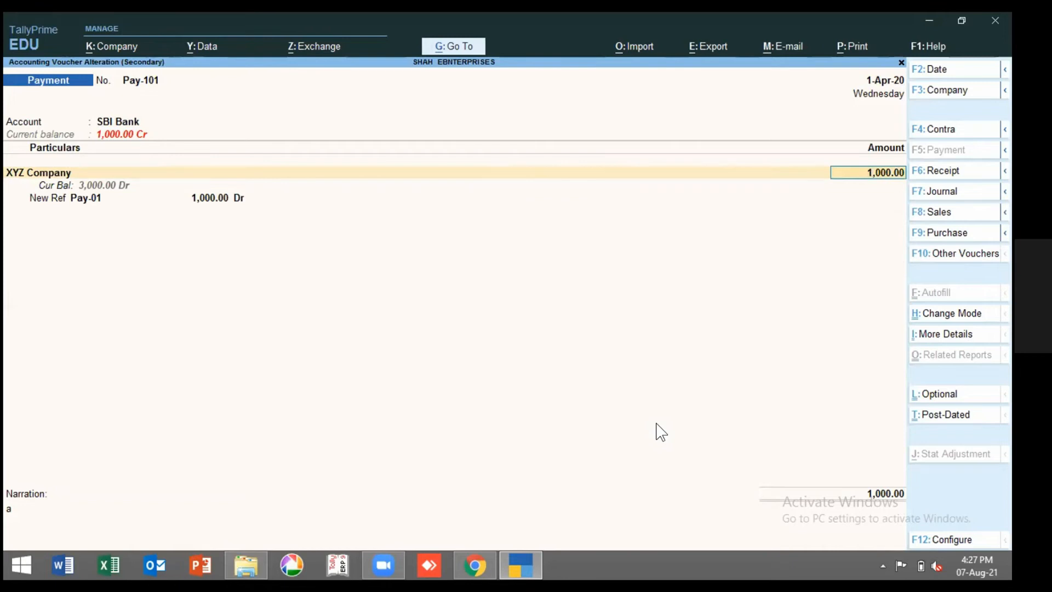
key(Return)
key(Return)
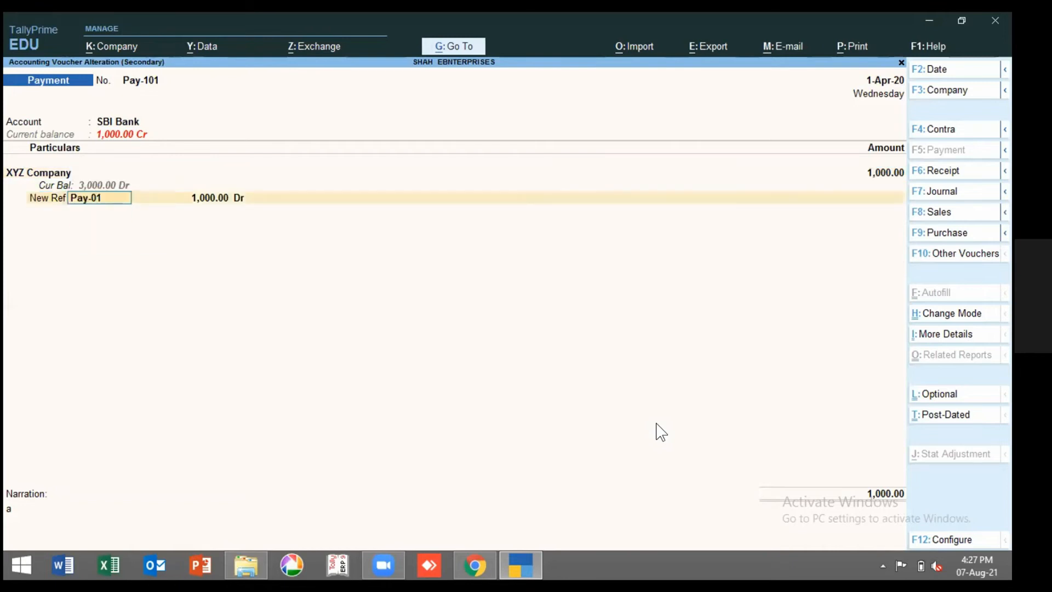
key(Return)
key(Return)
key(Return)
key(Return)
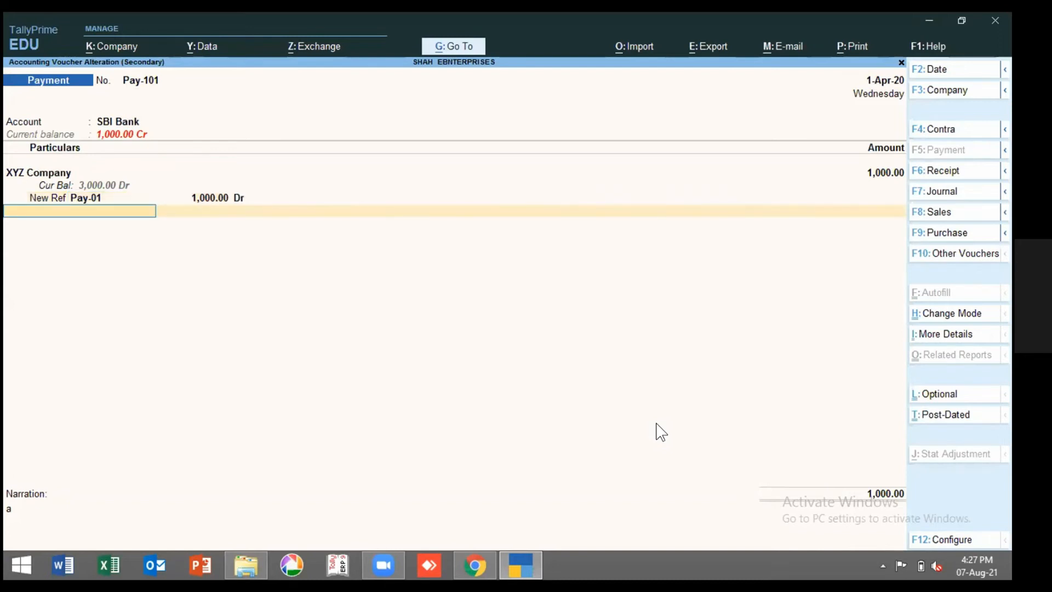
Review Pay-101's bank allocation for SBI Bank and its narration, and accept the voucher.
key(Return)
key(Return)
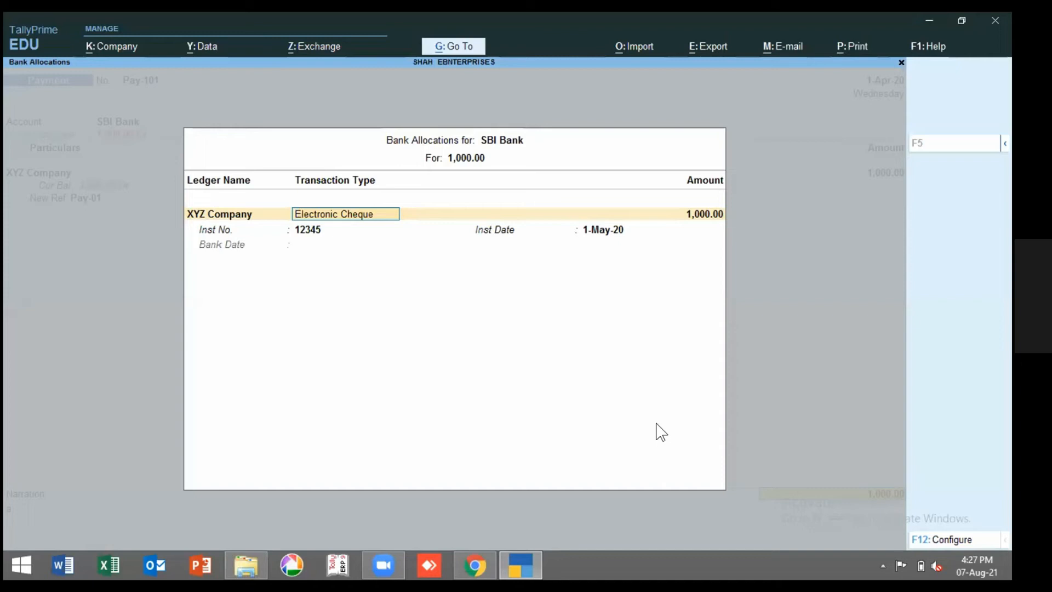
key(Return)
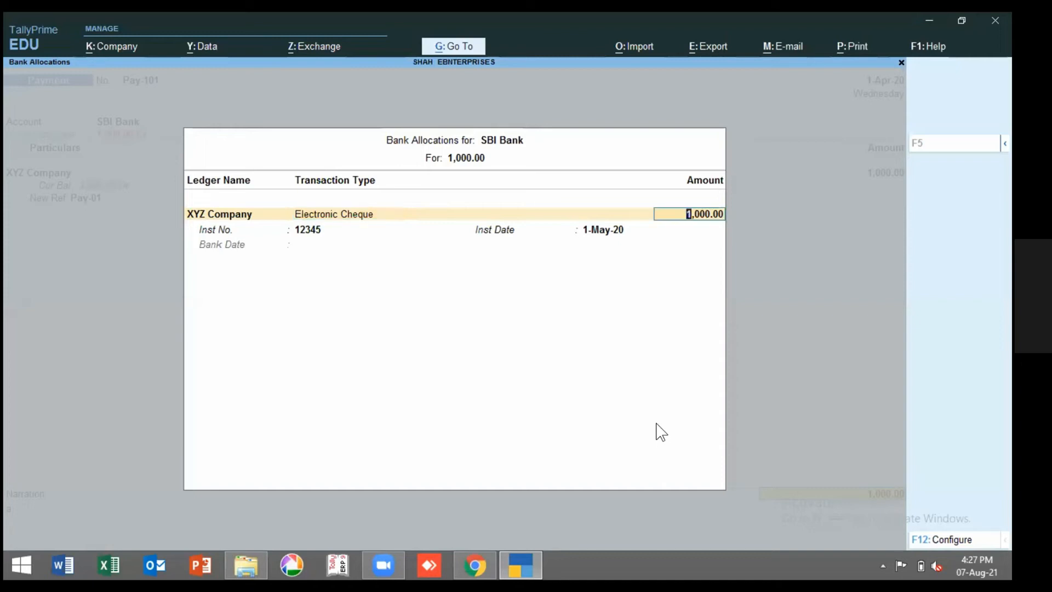
key(Return)
key(Return)
key(Return)
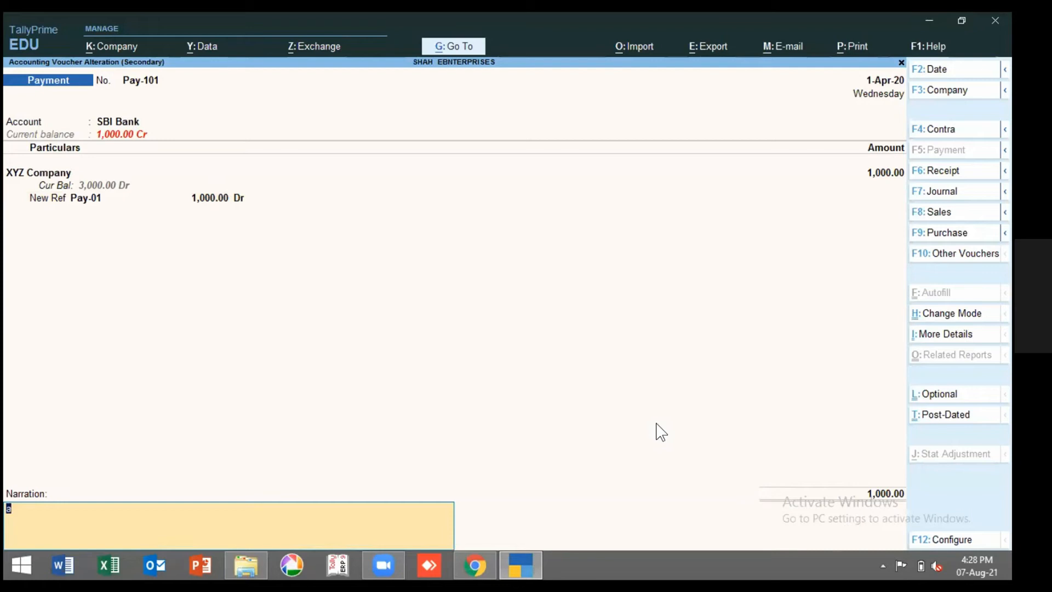
key(Return)
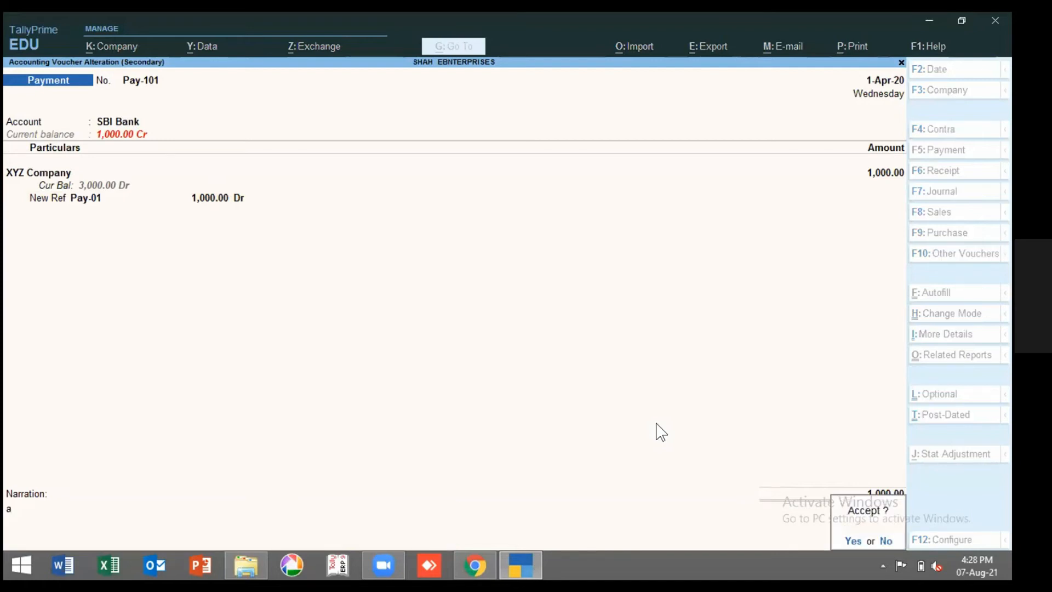
key(Return)
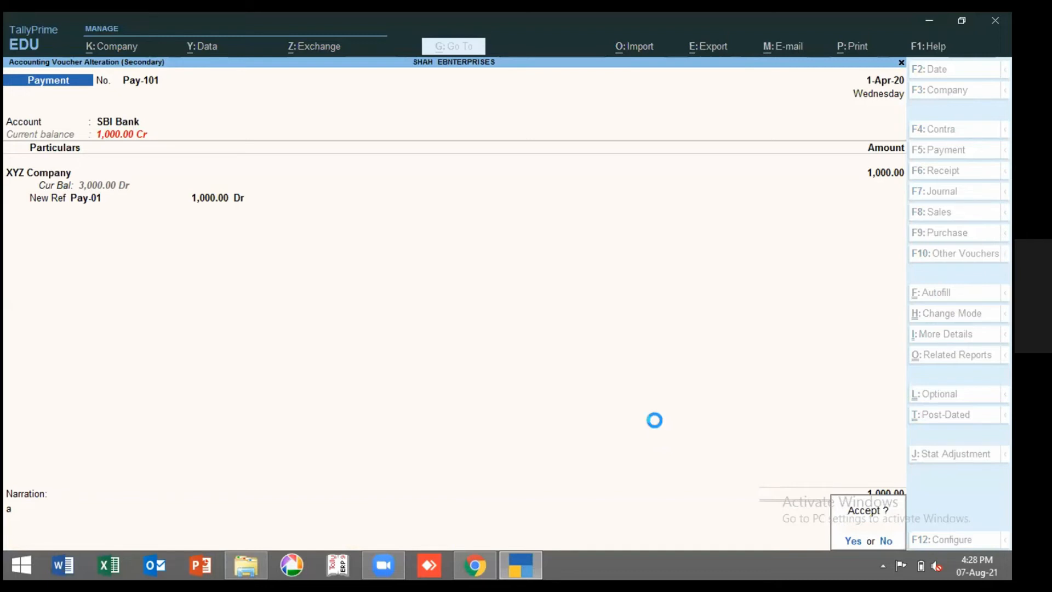